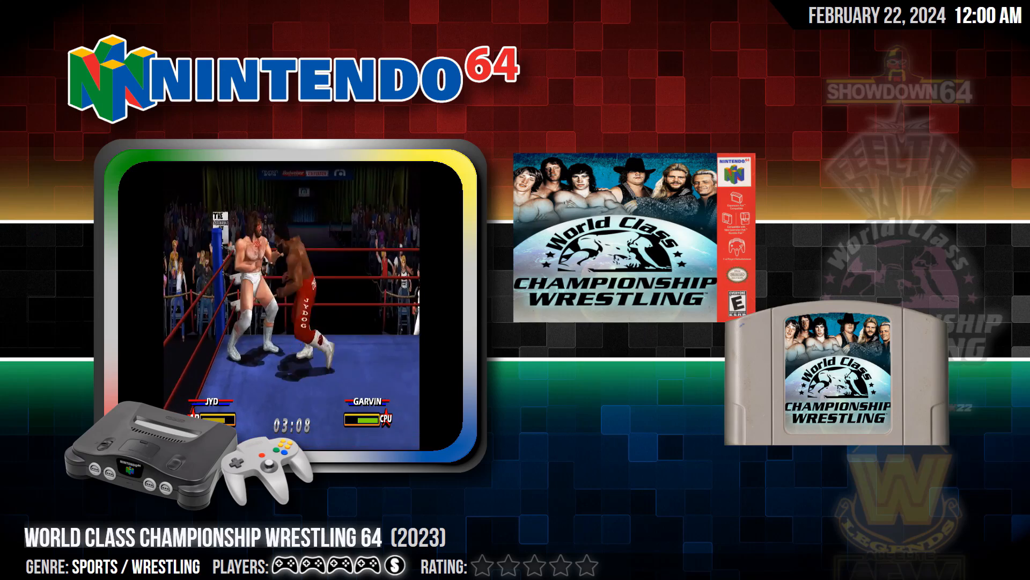
# Step: Launch WWE 2K22 and WWF Legends from the Nintendo 64 game list, exiting each game after its title screen
pyautogui.press('Down')
pyautogui.press('Return')
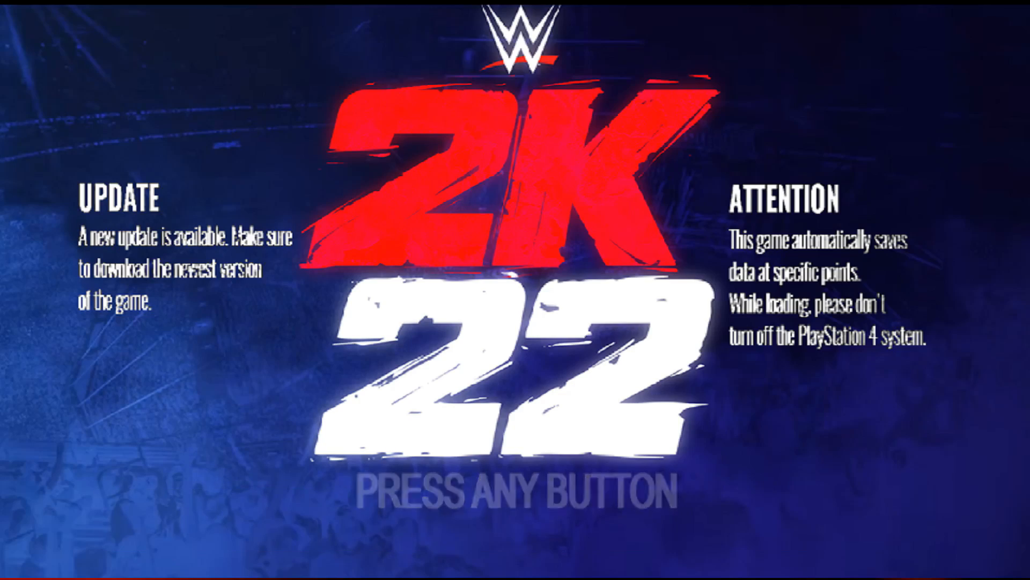
pyautogui.press('Escape')
pyautogui.press('Down')
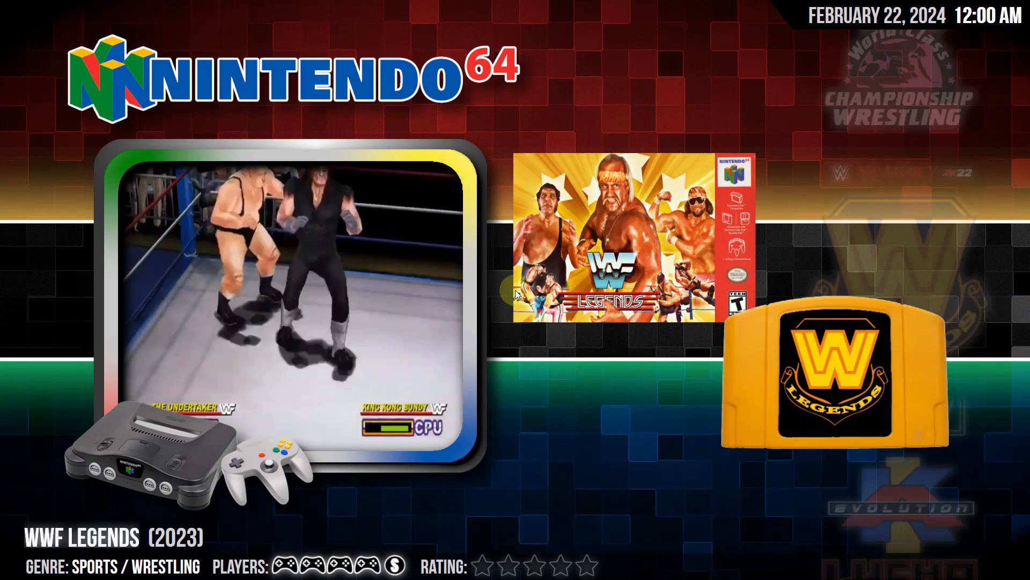
pyautogui.press('Return')
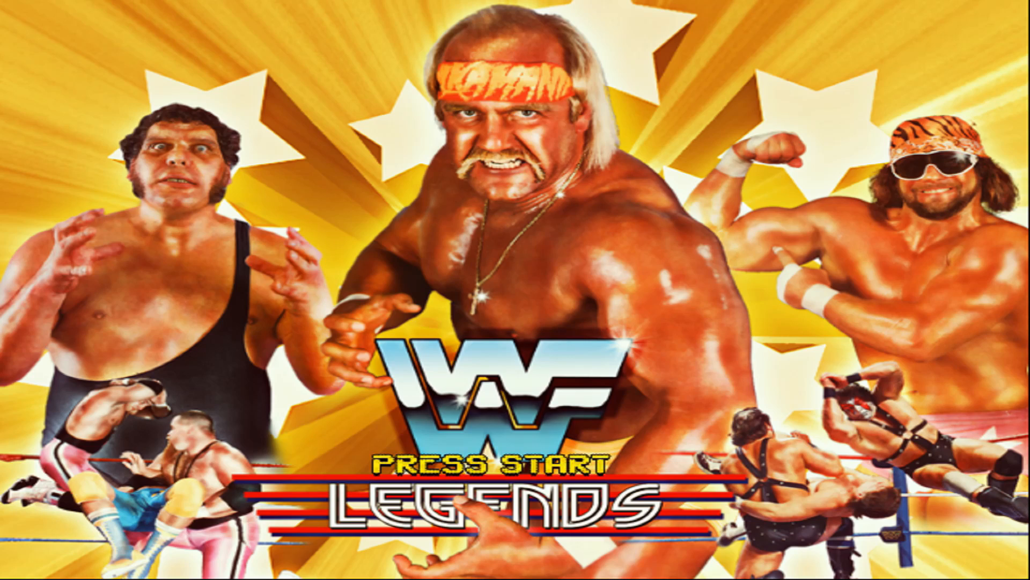
pyautogui.press('Escape')
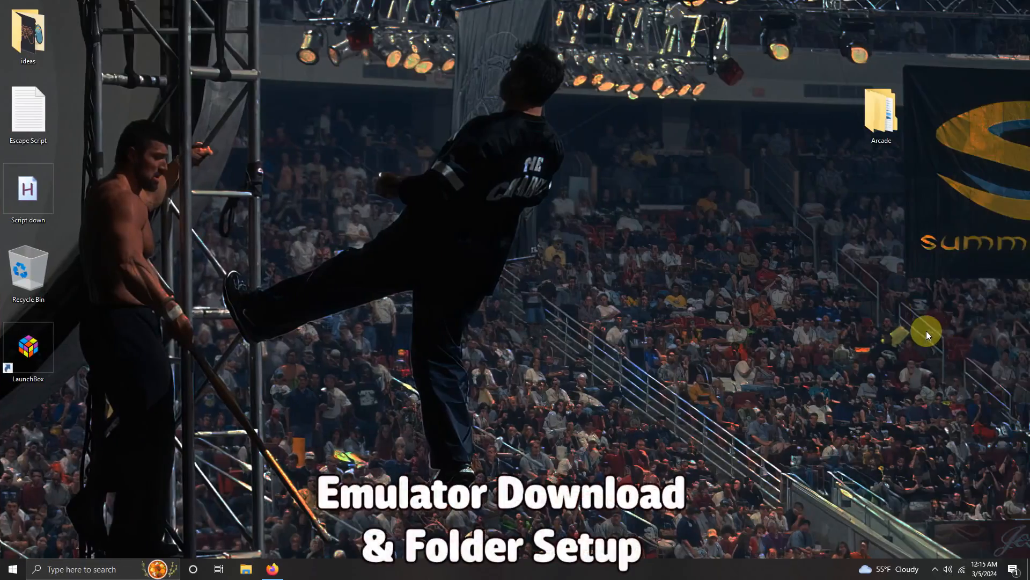
# Step: Download Project 64 - Showdown64.zip from Google Drive and extract it into the Emulators folder inside the desktop's Arcade folder
pyautogui.doubleClick(871, 114)
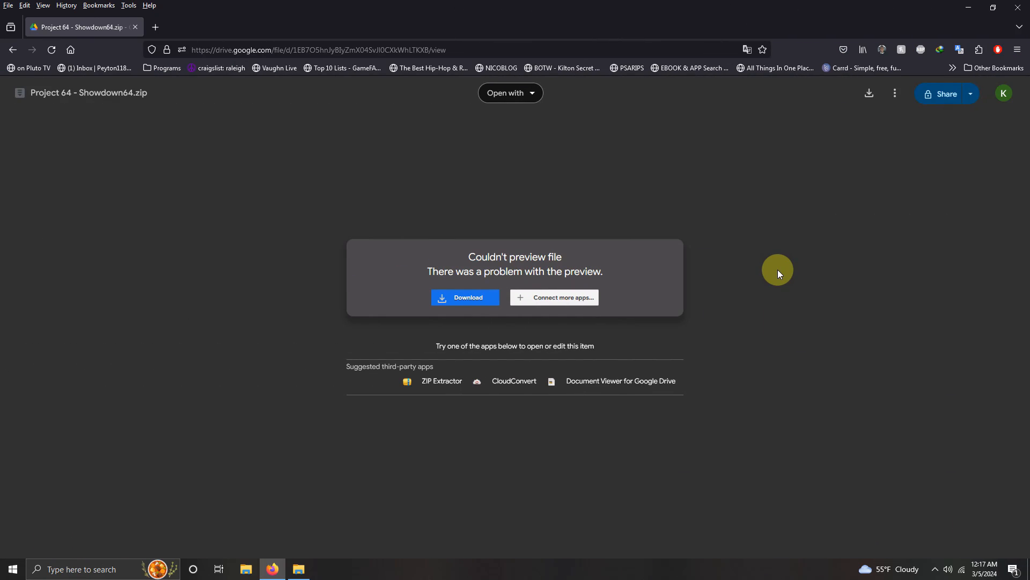
pyautogui.click(480, 299)
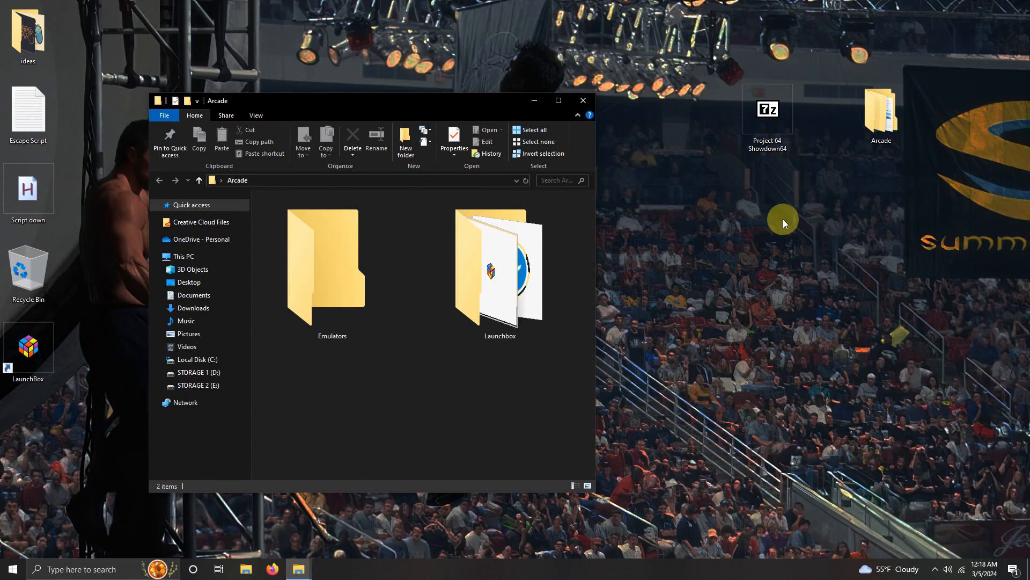
pyautogui.moveTo(764, 124); pyautogui.dragTo(329, 263)
pyautogui.moveTo(352, 275)
pyautogui.click(376, 305)
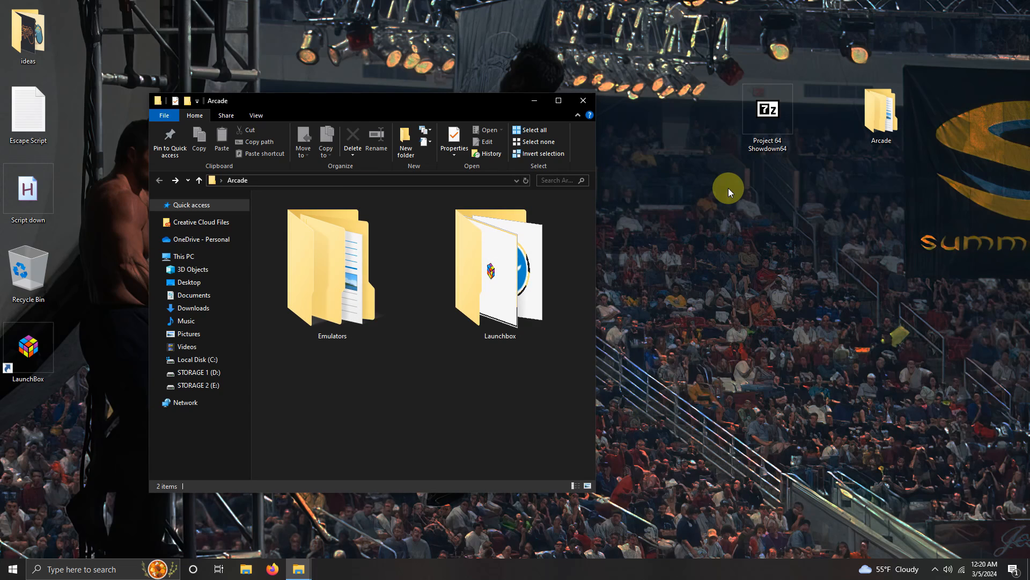
# Step: Start the Project64 application from the Project 64 Showdown64 folder inside Emulators
pyautogui.doubleClick(395, 289)
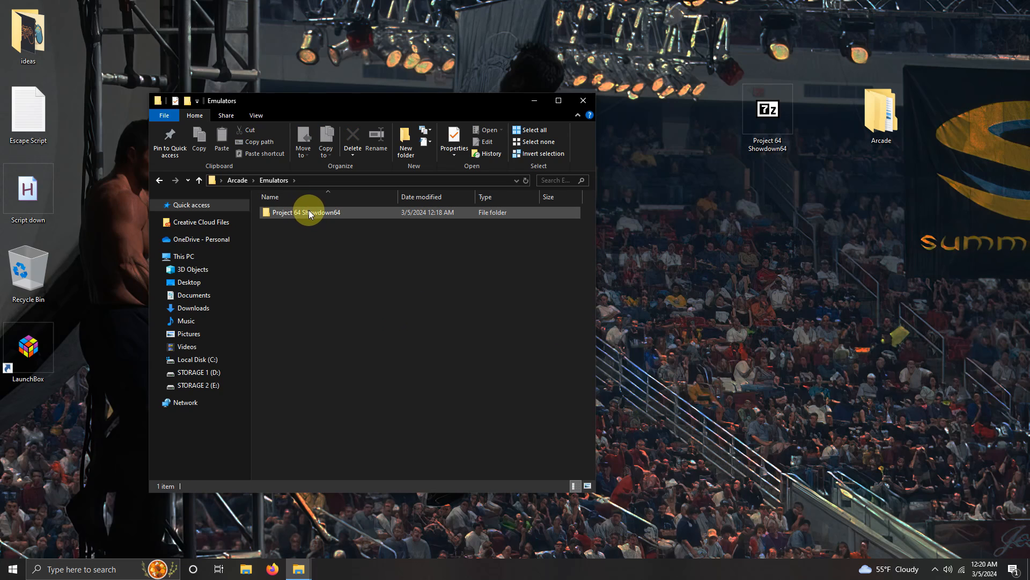
pyautogui.doubleClick(318, 214)
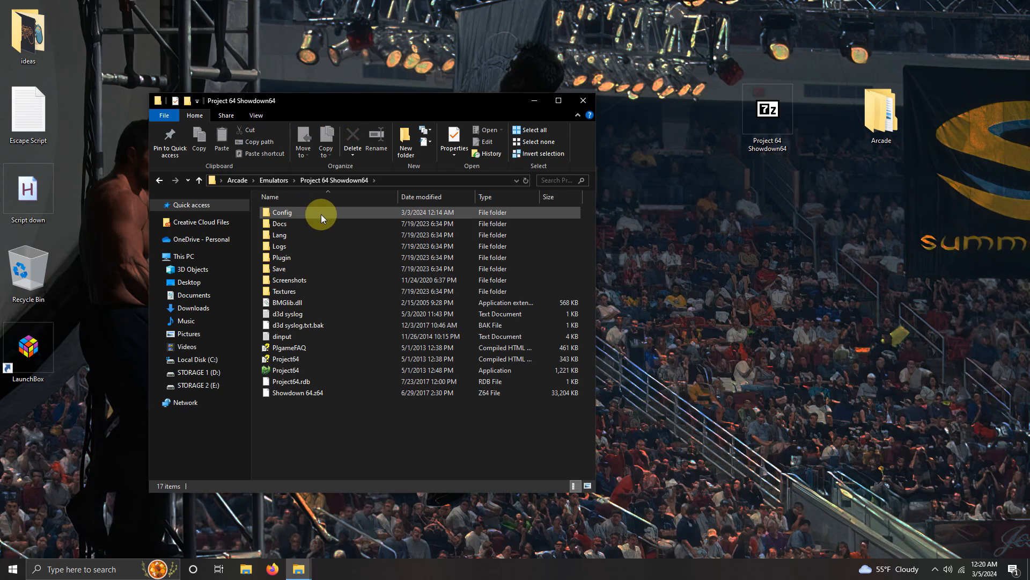
pyautogui.doubleClick(305, 370)
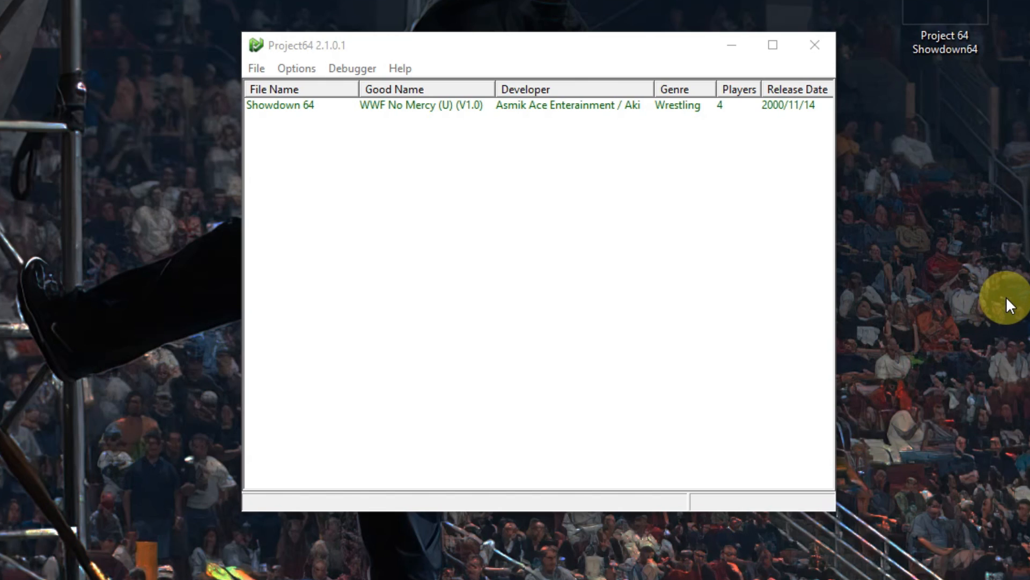
# Step: Set the emulator's ROM directory to Desktop, Arcade, Emulators, Project 64 Showdown64
pyautogui.click(255, 69)
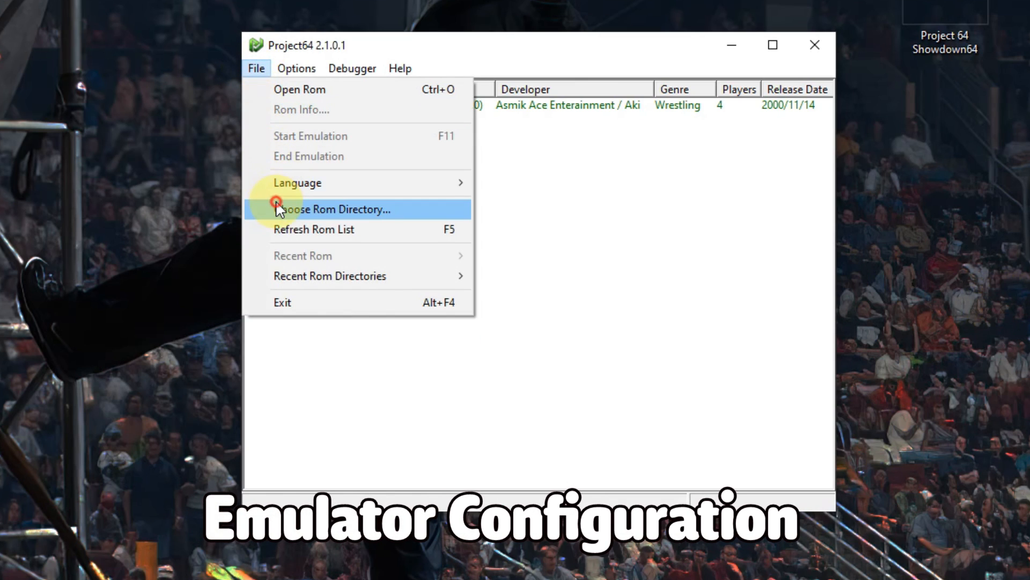
pyautogui.click(278, 209)
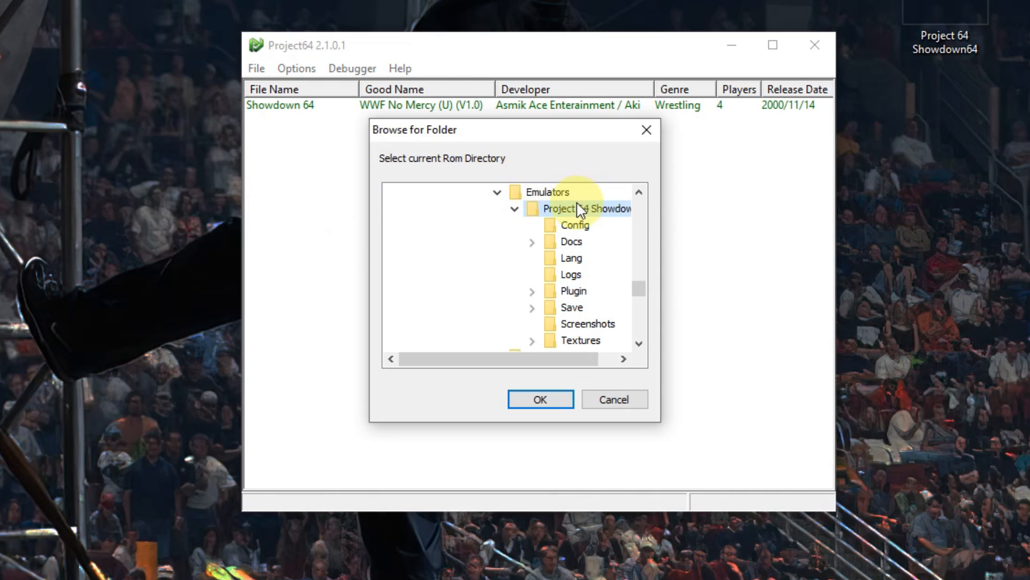
pyautogui.scroll(1, 580, 212)
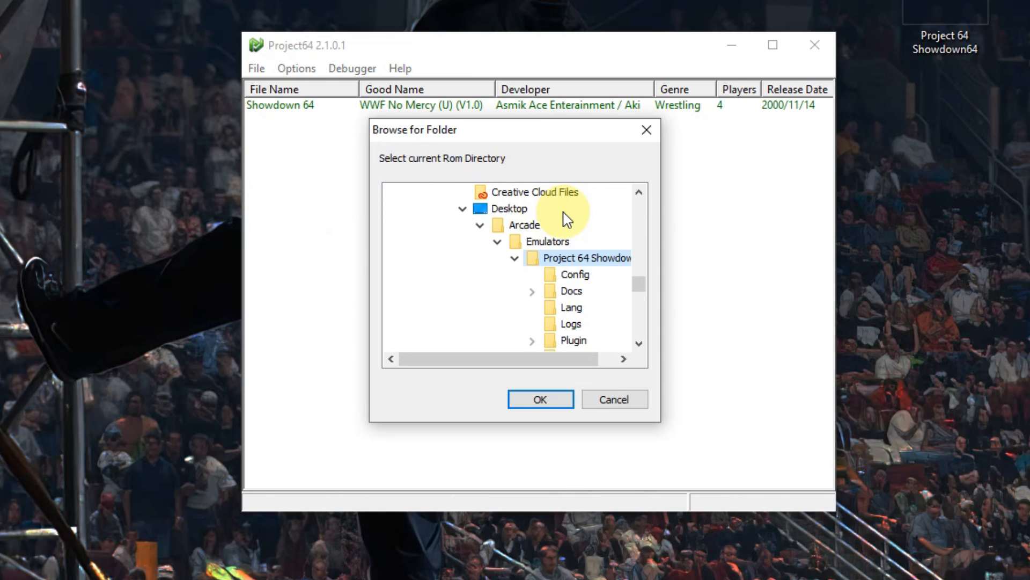
pyautogui.doubleClick(579, 262)
pyautogui.doubleClick(579, 262)
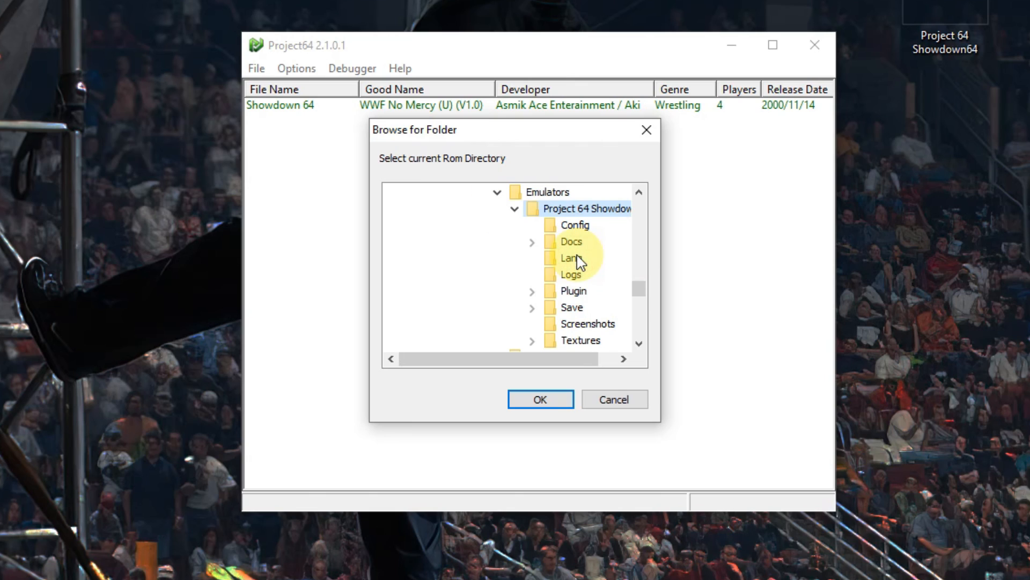
pyautogui.click(534, 400)
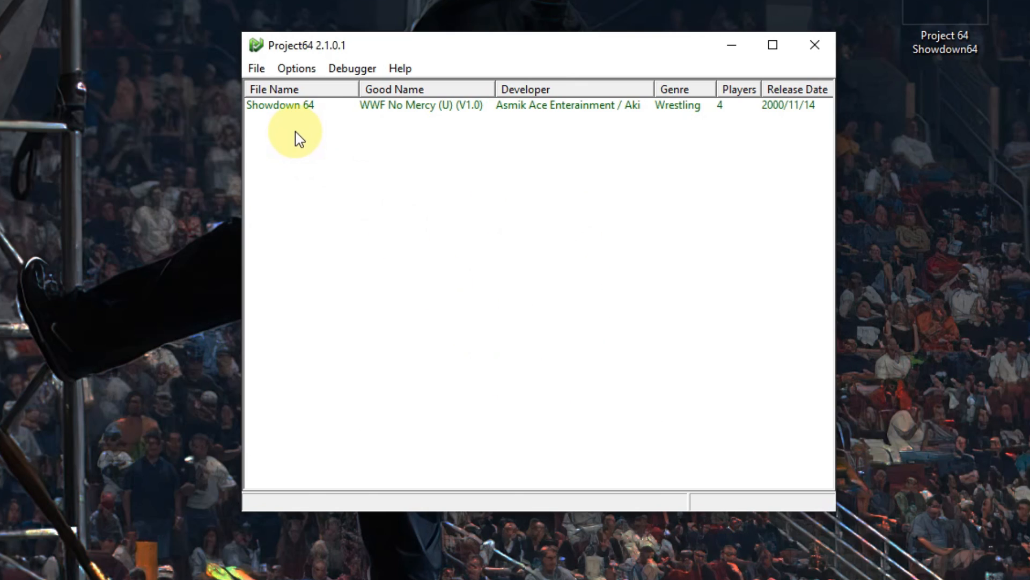
# Step: In the emulator's directory settings, set the plugin directory to the Plugin folder inside Arcade, Emulators, Project 64 Showdown64 on the desktop
pyautogui.click(297, 68)
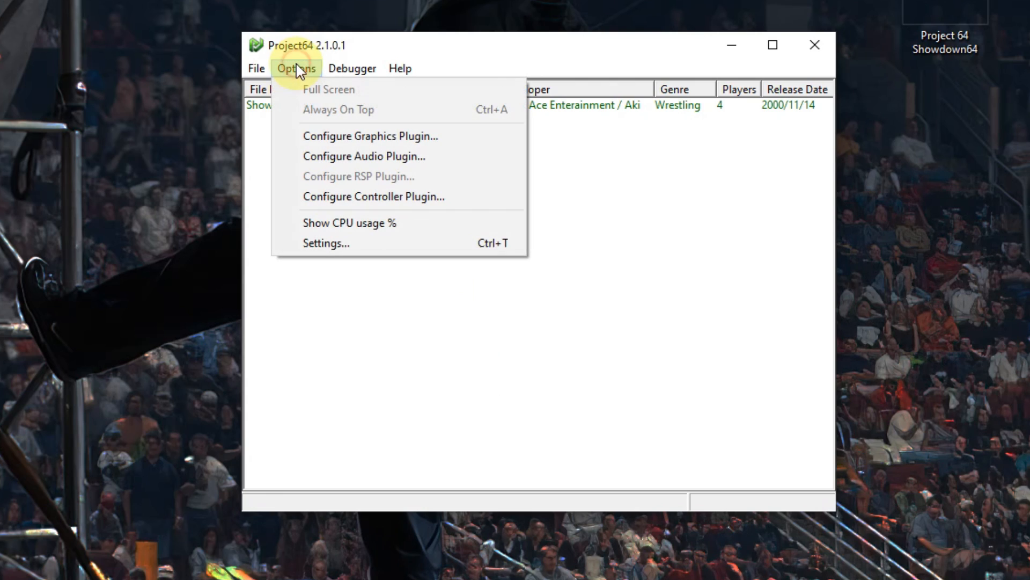
pyautogui.click(326, 246)
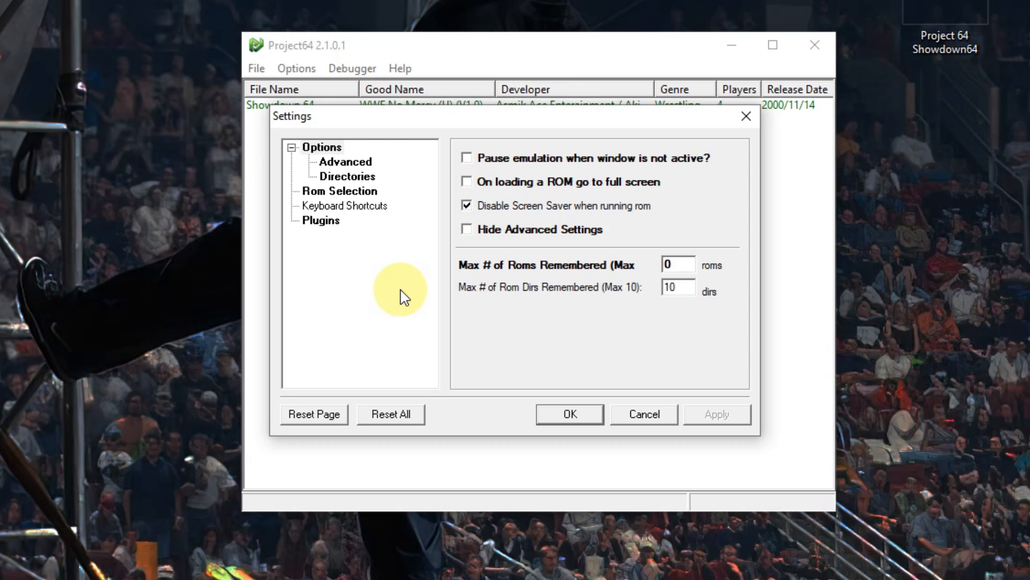
pyautogui.click(348, 176)
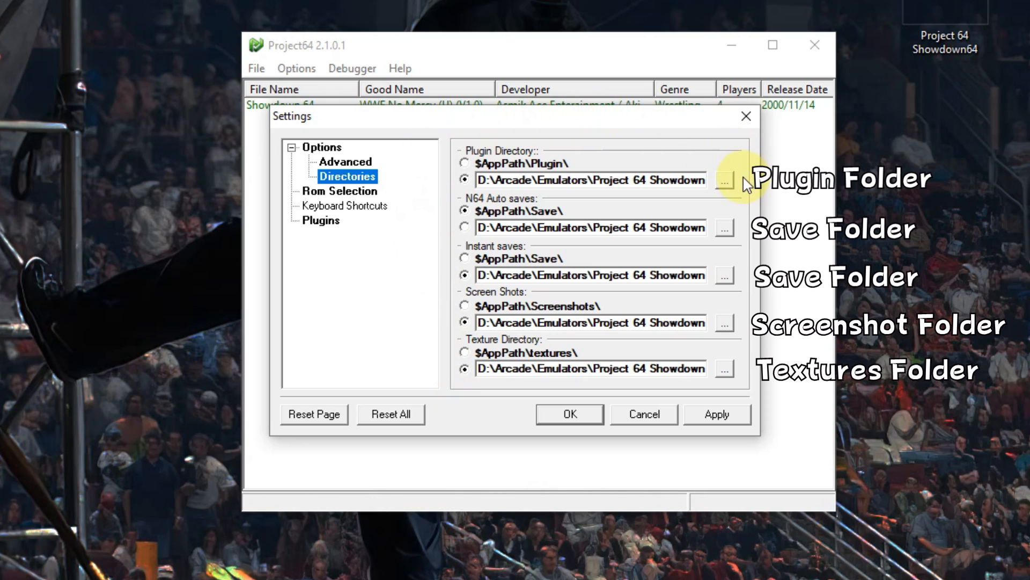
pyautogui.click(726, 181)
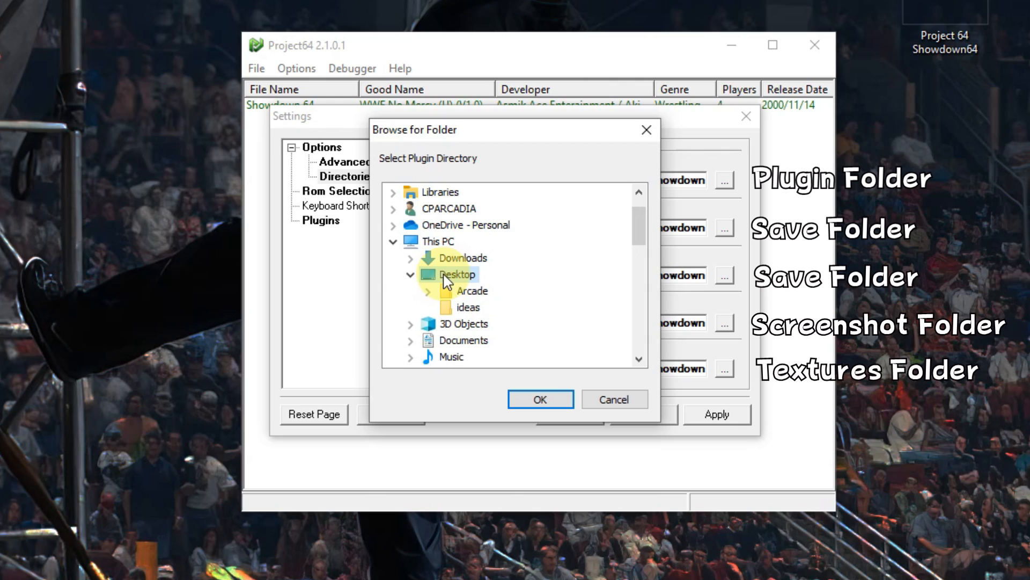
pyautogui.doubleClick(471, 291)
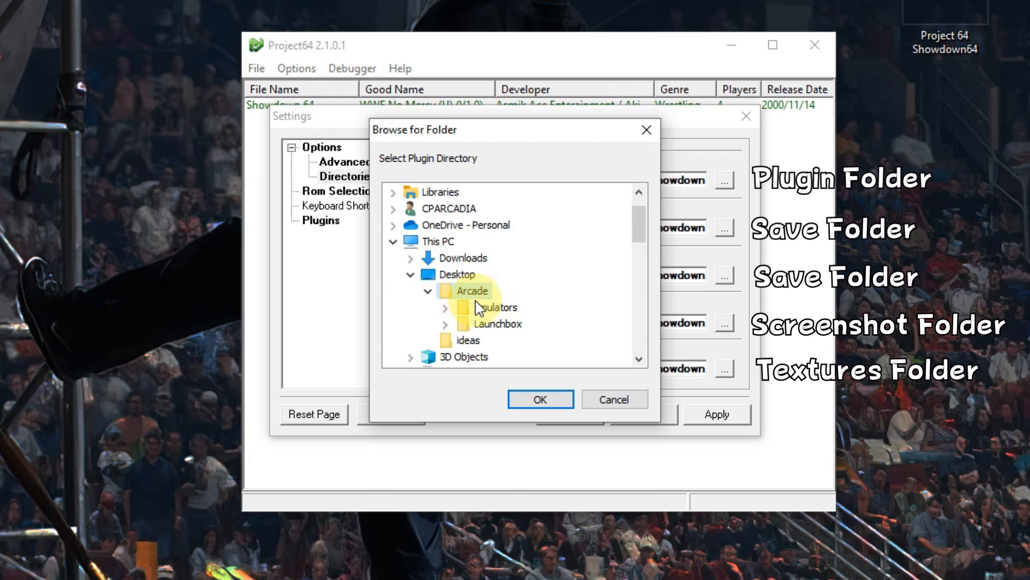
pyautogui.doubleClick(478, 308)
pyautogui.doubleClick(498, 324)
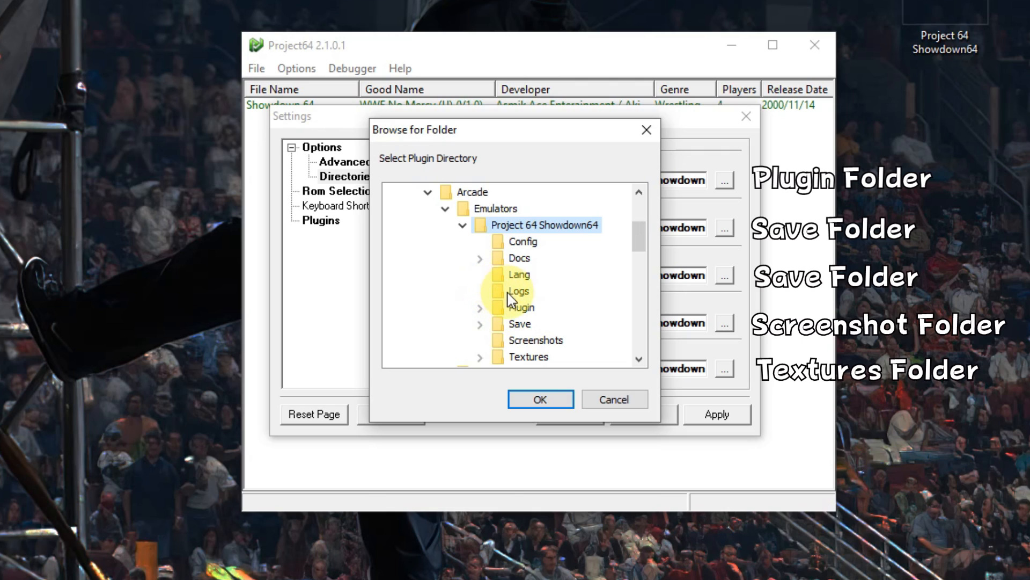
pyautogui.scroll(-1, 516, 301)
pyautogui.scroll(1, 520, 247)
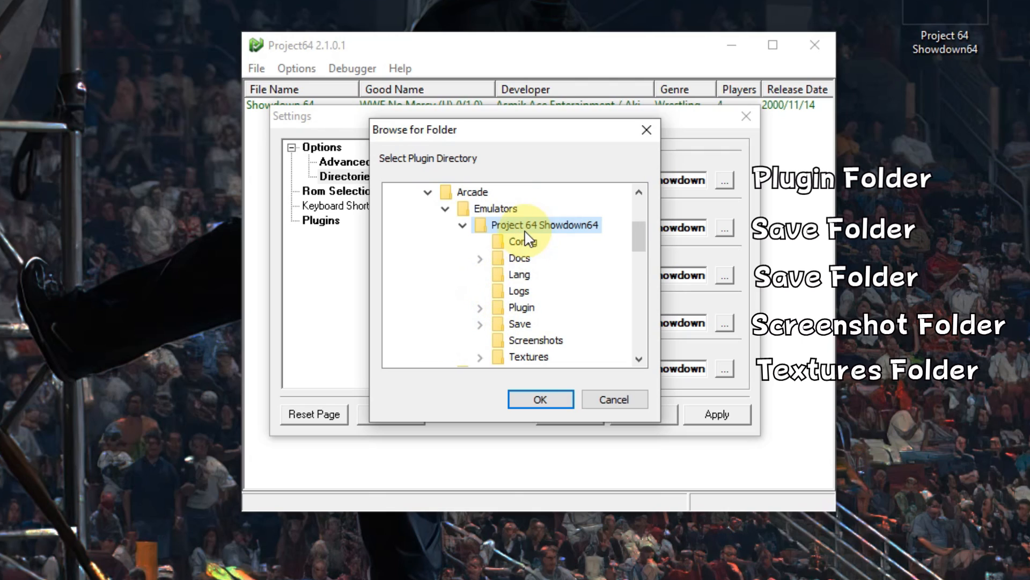
pyautogui.doubleClick(523, 307)
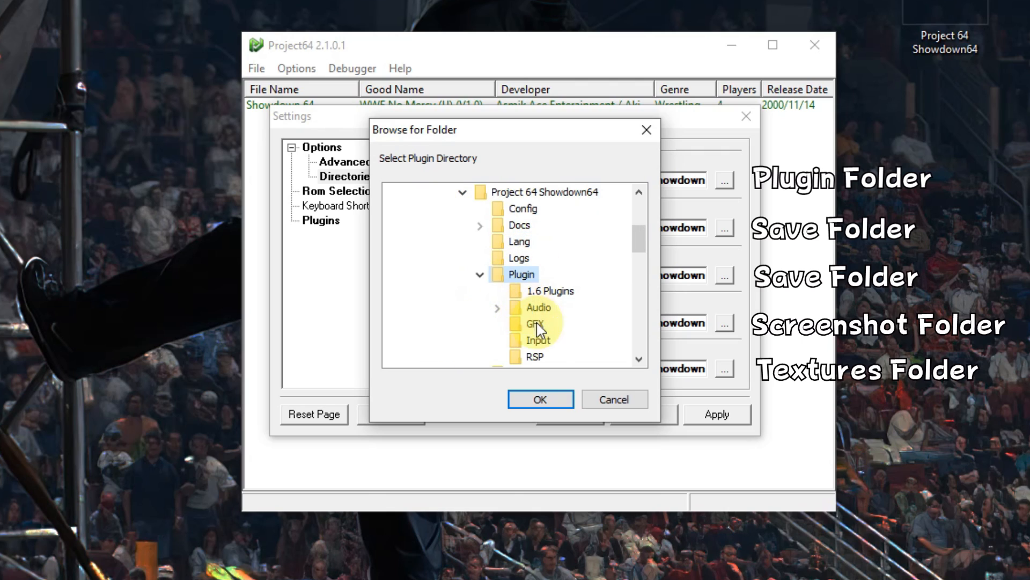
pyautogui.click(540, 400)
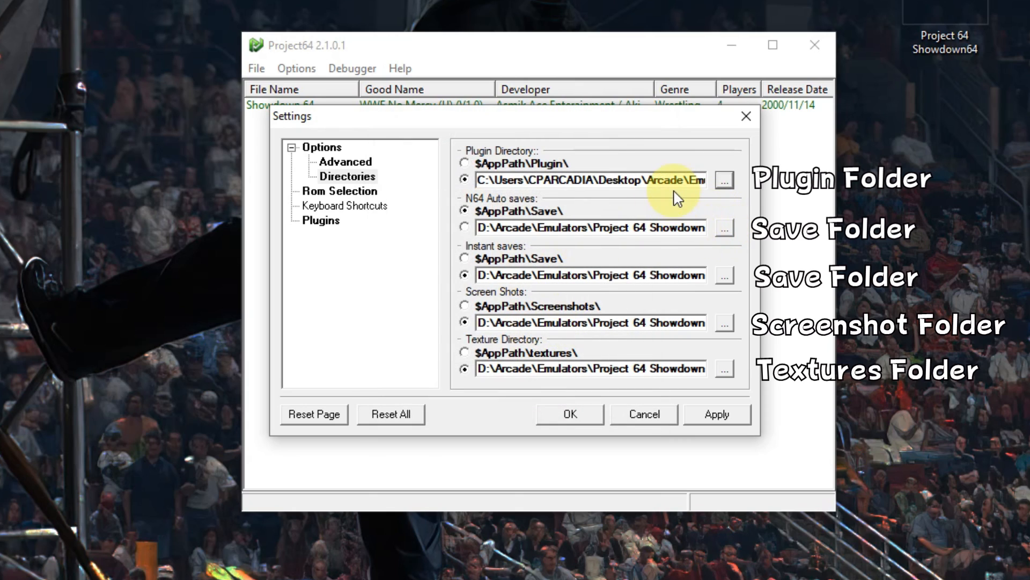
# Step: Copy the custom plugin directory path up to the Project 64 Showdown64 folder, leaving out the Plugin subfolder
pyautogui.moveTo(678, 182); pyautogui.dragTo(740, 182)
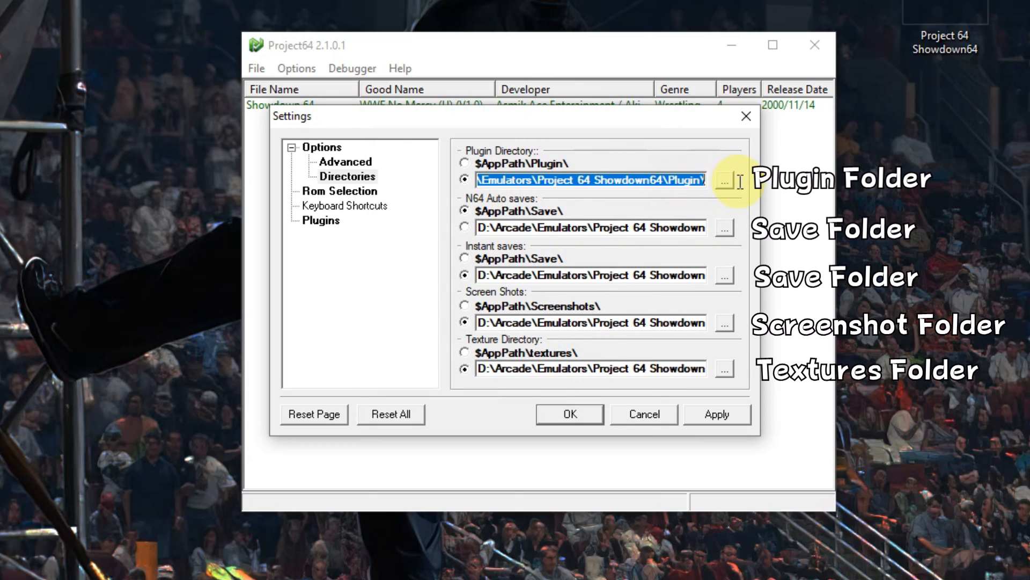
pyautogui.click(669, 180)
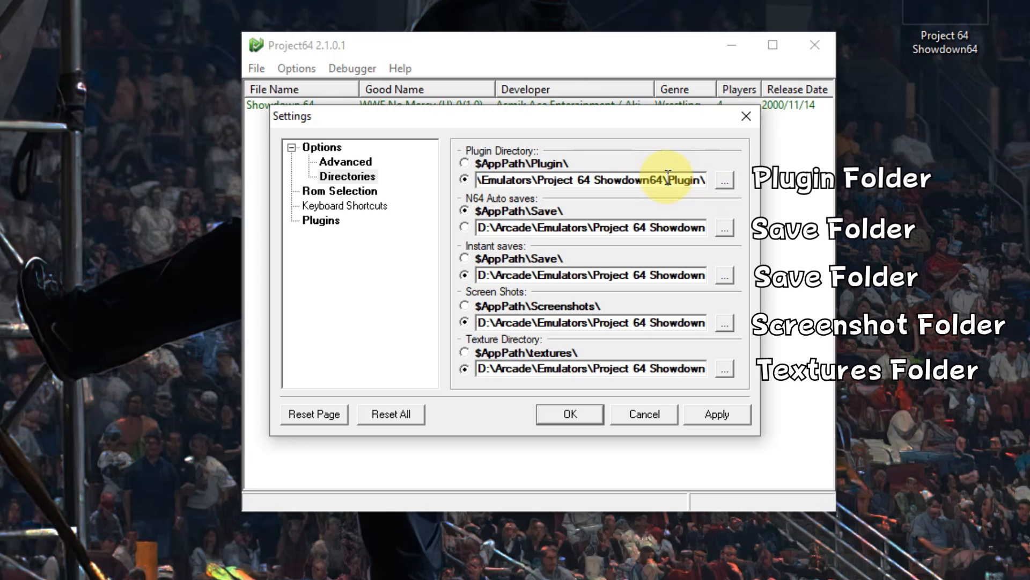
pyautogui.moveTo(664, 177); pyautogui.dragTo(429, 161)
pyautogui.rightClick(514, 184)
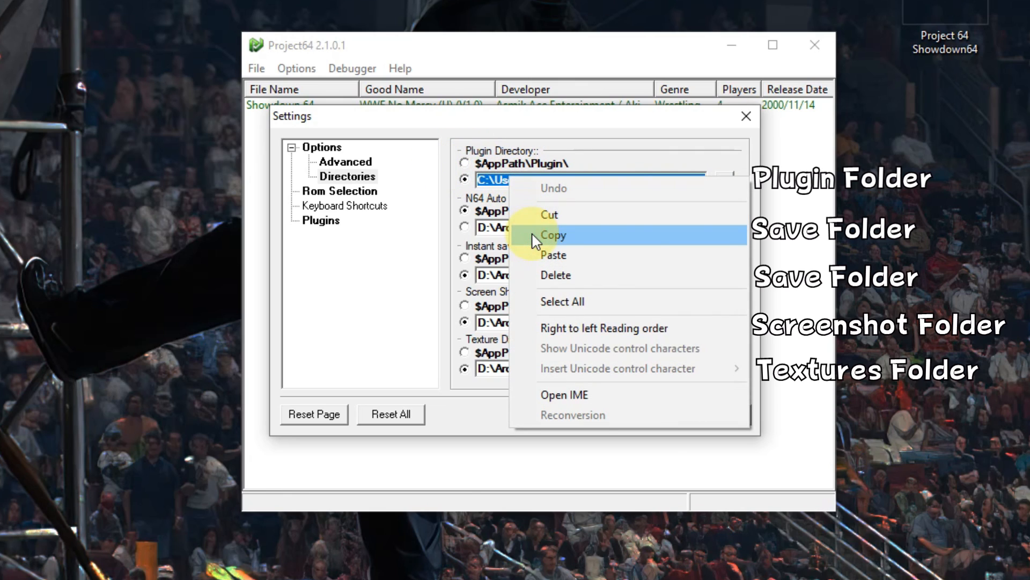
pyautogui.click(535, 240)
# Step: Replace the base of the custom N64 auto saves path with the copied path, keeping the Save subfolder
pyautogui.moveTo(642, 228); pyautogui.dragTo(726, 230)
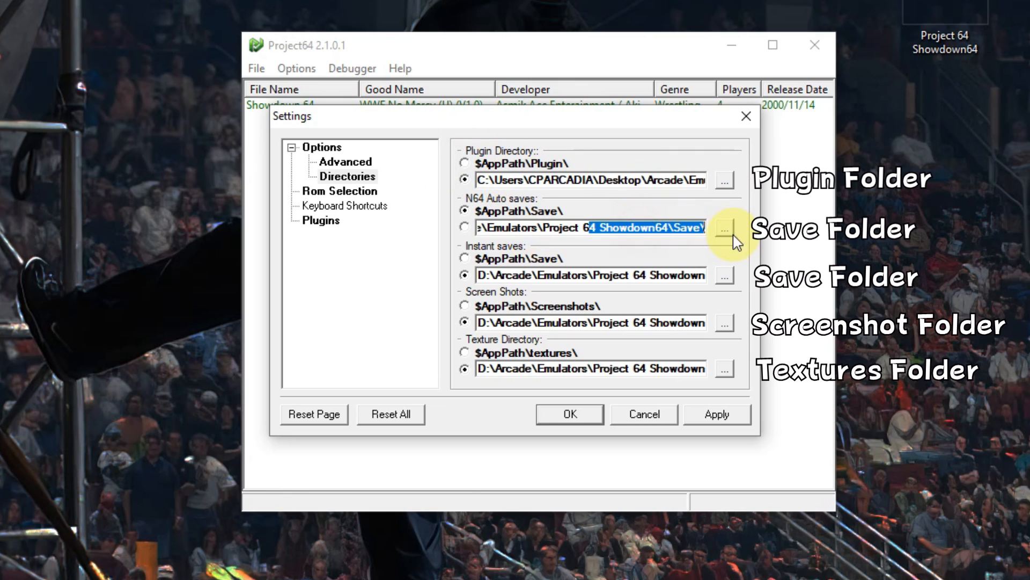
pyautogui.click(677, 231)
pyautogui.moveTo(666, 227); pyautogui.dragTo(414, 212)
pyautogui.rightClick(509, 231)
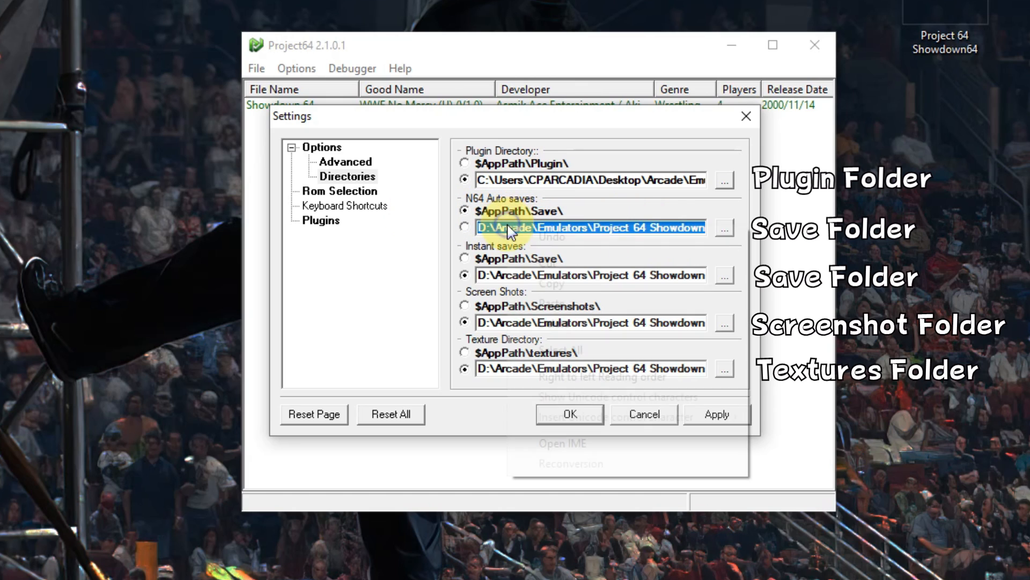
pyautogui.click(545, 302)
# Step: Replace the base of the custom instant saves path with the copied path, keeping the Save subfolder
pyautogui.moveTo(587, 268); pyautogui.dragTo(429, 276)
pyautogui.click(675, 275)
pyautogui.rightClick(532, 275)
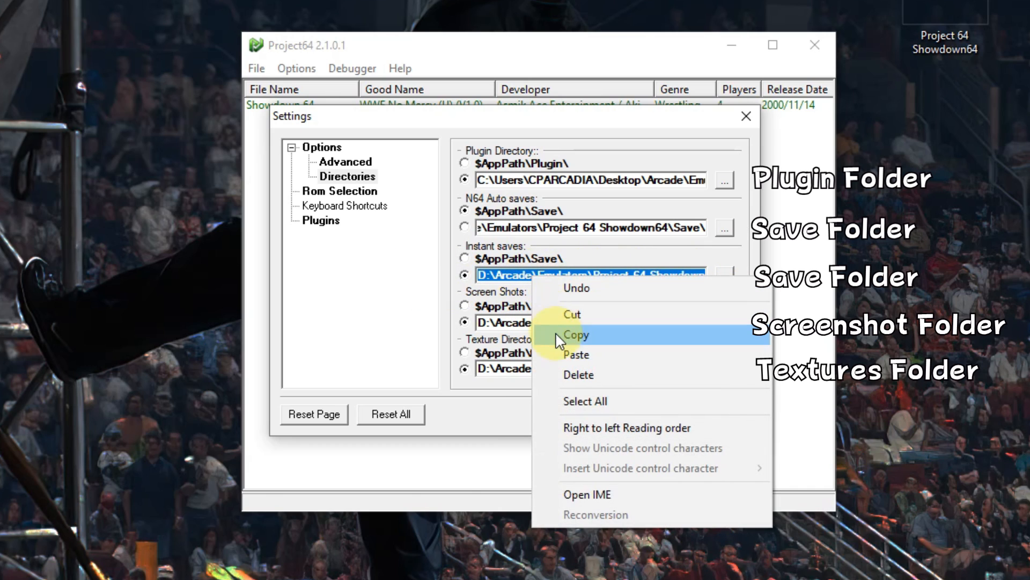
pyautogui.click(558, 355)
# Step: Replace the base of the custom screen shots path with the copied path, keeping the Screenshots subfolder
pyautogui.moveTo(616, 322); pyautogui.dragTo(730, 337)
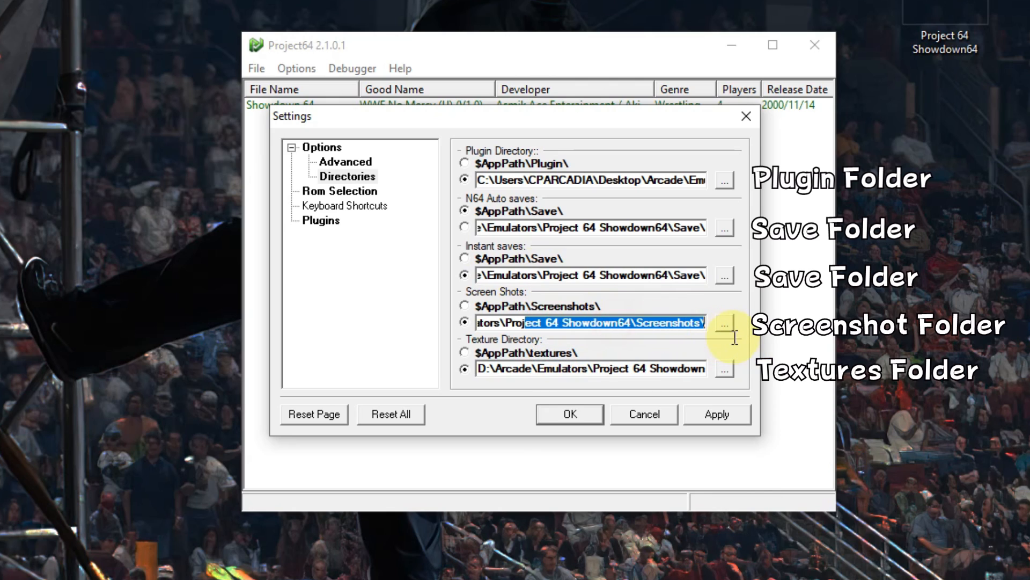
pyautogui.moveTo(636, 325); pyautogui.dragTo(451, 322)
pyautogui.rightClick(523, 326)
pyautogui.click(558, 406)
# Step: Replace the base of the custom texture path with the copied path, keeping the Textures subfolder, and apply the directory settings
pyautogui.moveTo(615, 368); pyautogui.dragTo(749, 384)
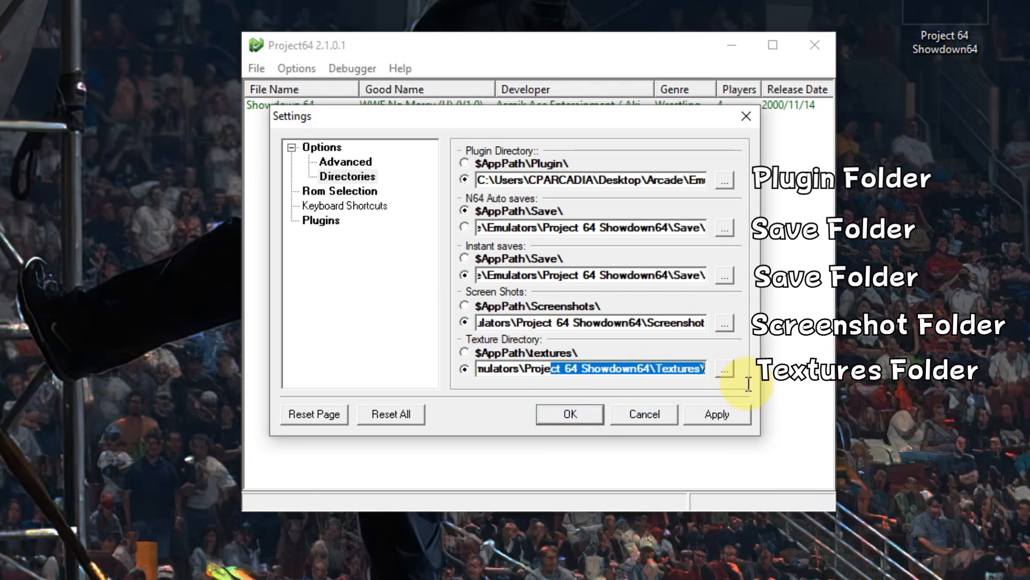
pyautogui.click(656, 369)
pyautogui.moveTo(646, 369); pyautogui.dragTo(476, 368)
pyautogui.rightClick(513, 370)
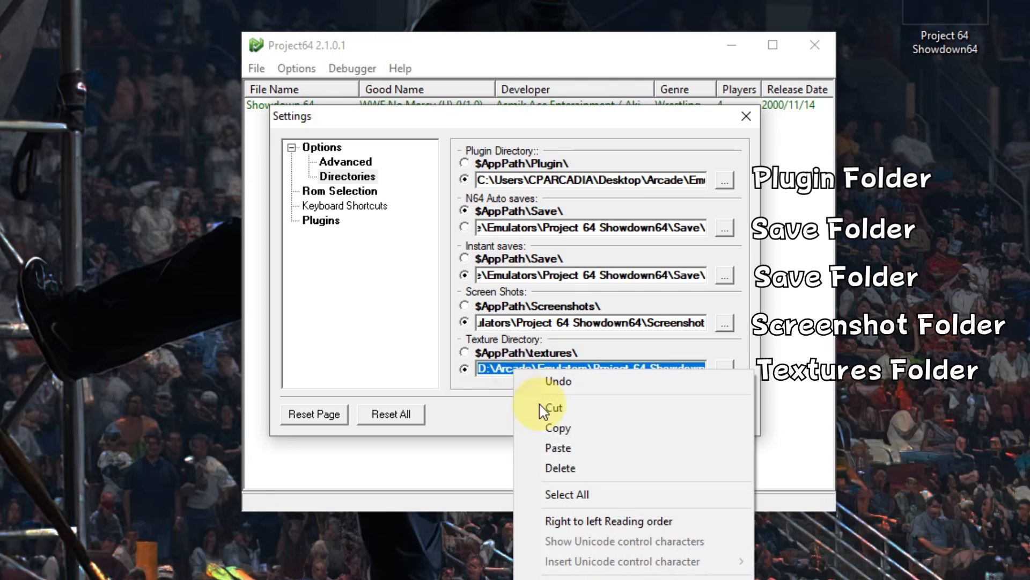
pyautogui.click(553, 448)
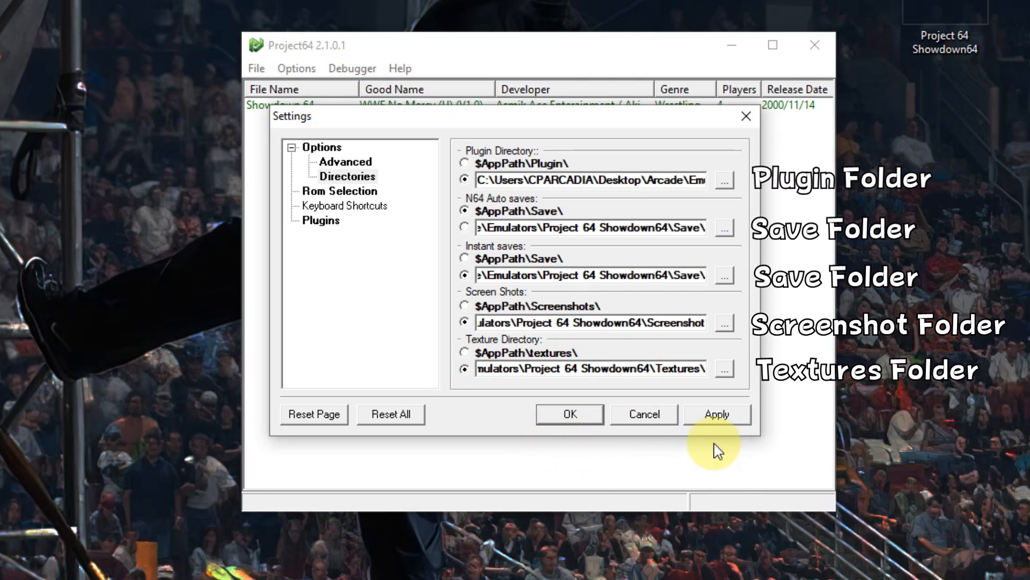
pyautogui.click(725, 415)
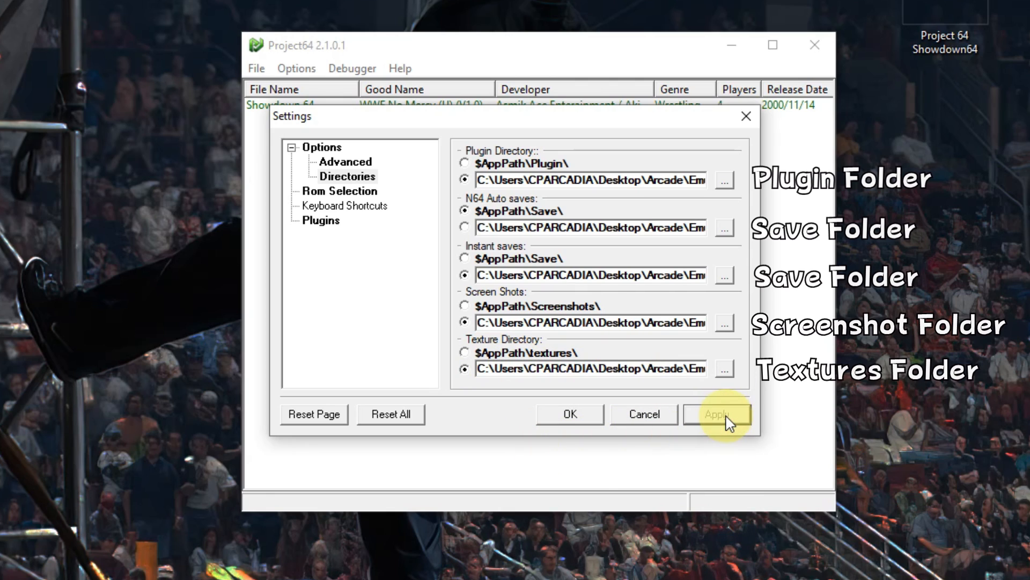
# Step: Confirm the directory settings and exit the emulator
pyautogui.click(583, 414)
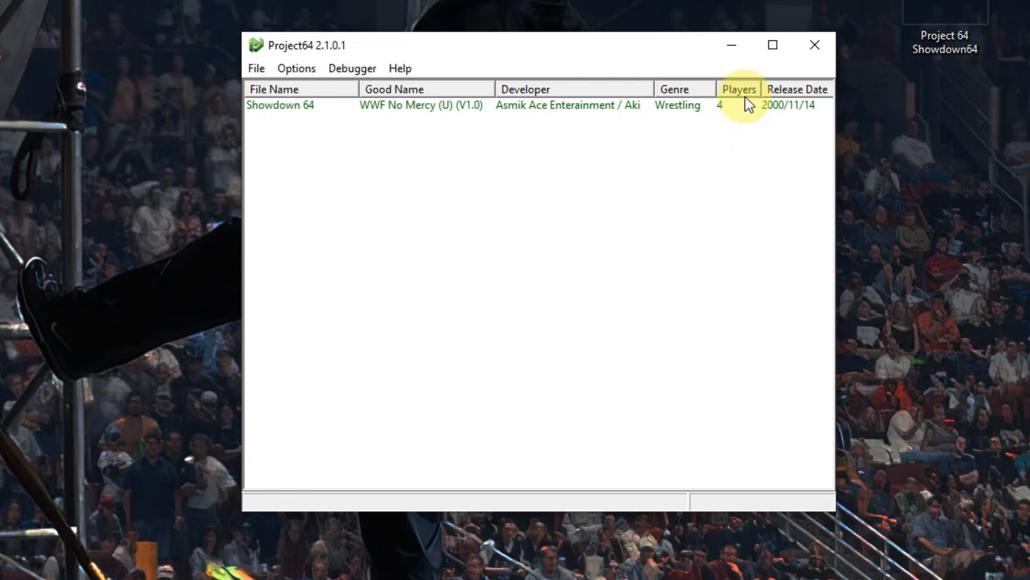
pyautogui.click(815, 45)
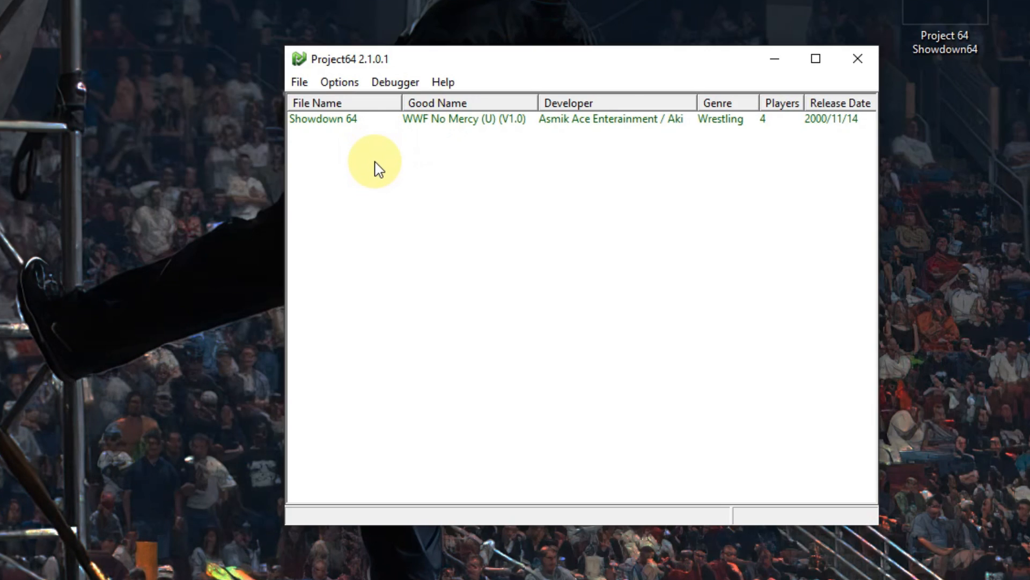
# Step: Set the video plugin to Jabo's Direct3D8 1.7.0.57-ver5 in the emulator's plugin settings
pyautogui.click(344, 83)
pyautogui.click(365, 259)
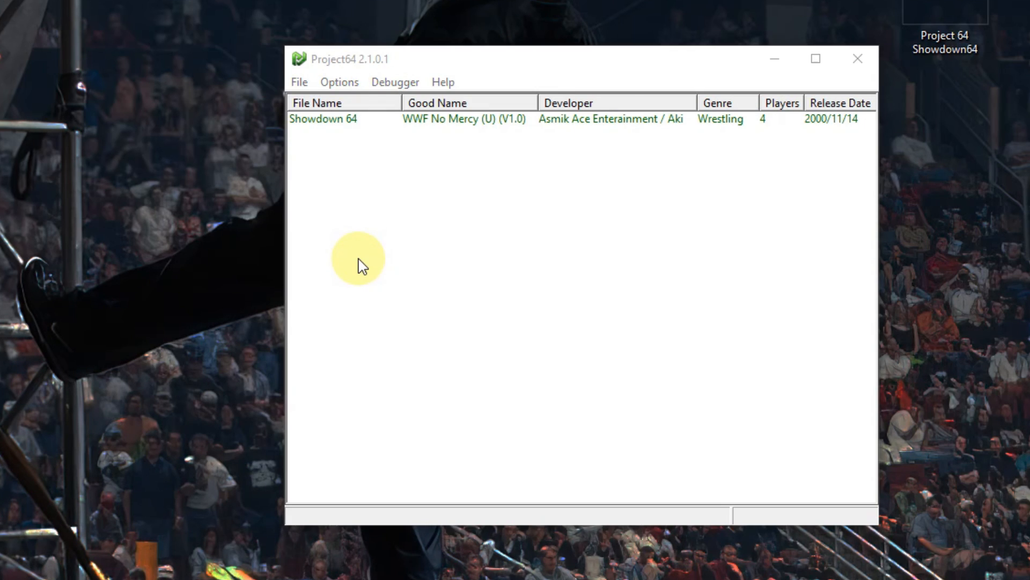
pyautogui.click(332, 223)
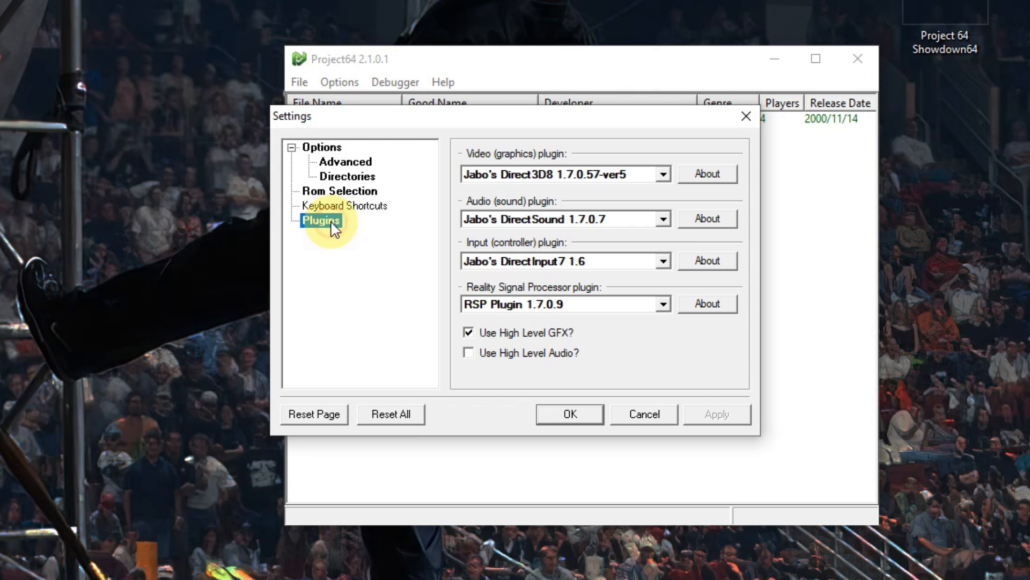
pyautogui.click(638, 173)
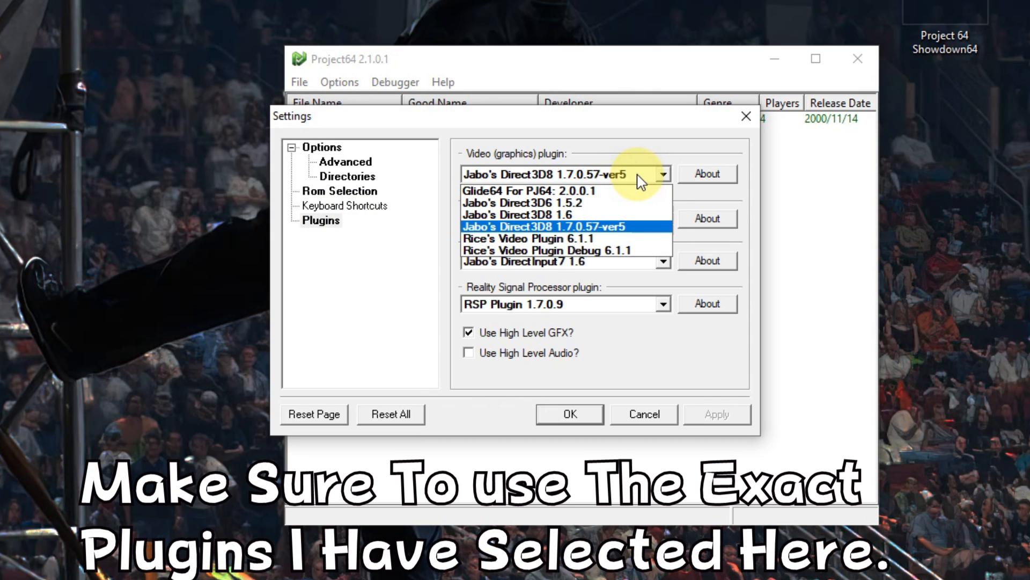
pyautogui.click(621, 231)
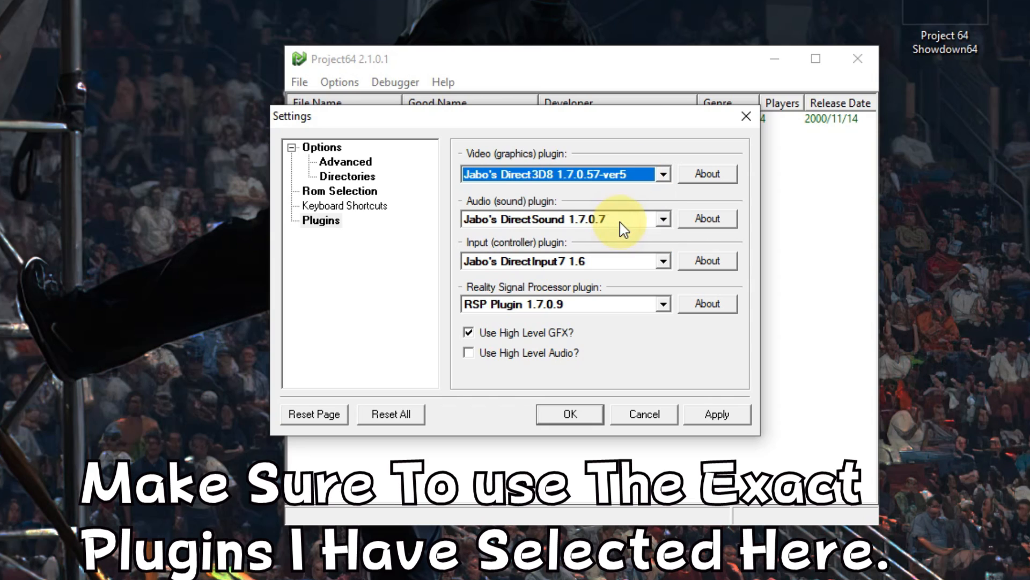
# Step: Set the audio plugin to Jabo's DirectSound 1.7.0.7 and the input plugin to Jabo's DirectInput7 1.6
pyautogui.click(617, 220)
pyautogui.click(606, 244)
pyautogui.click(606, 260)
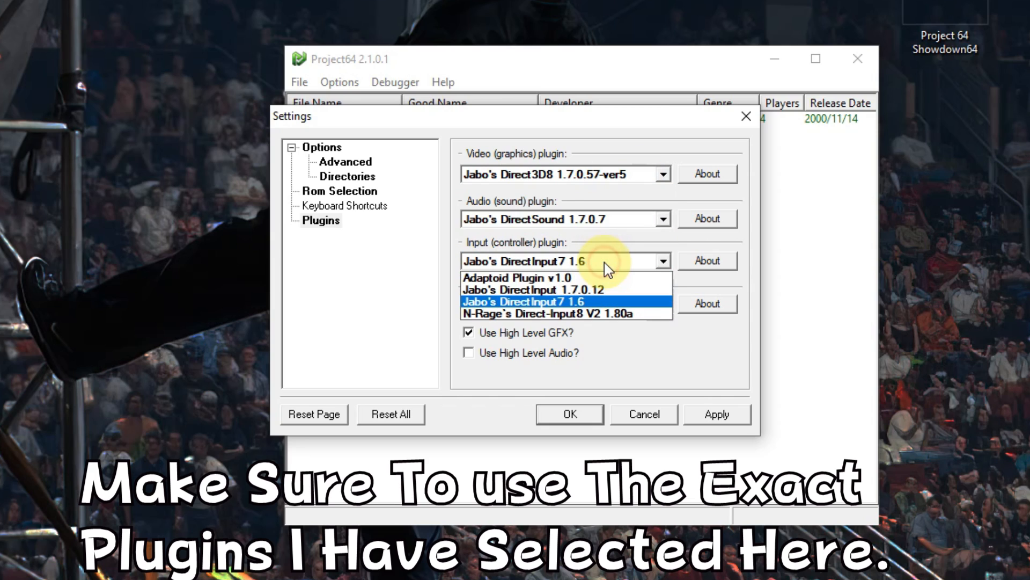
pyautogui.click(604, 301)
# Step: Set the Reality Signal Processor plugin to RSP Plugin 1.7.0.9, then apply and confirm the plugin settings
pyautogui.click(589, 304)
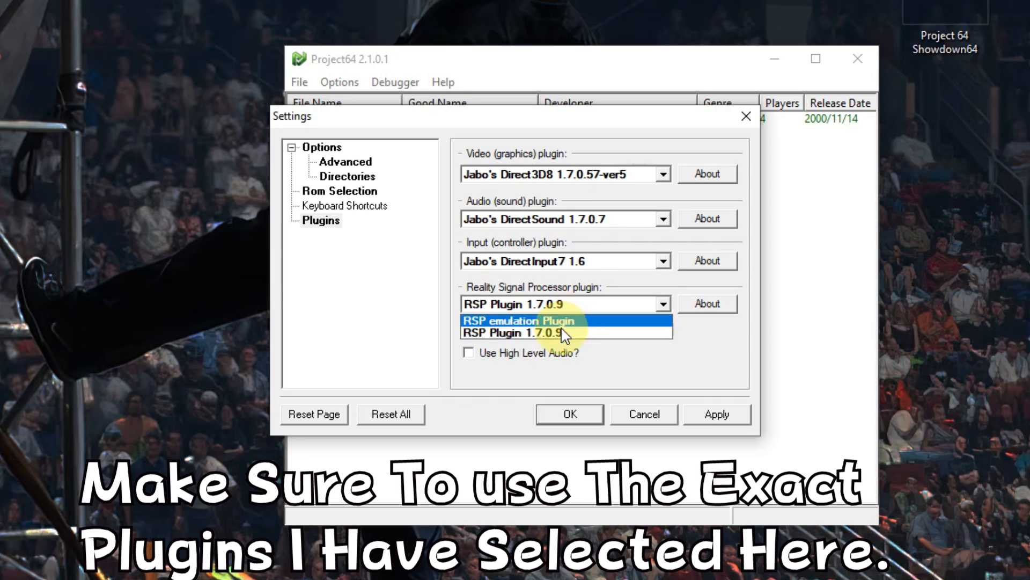
pyautogui.click(555, 335)
pyautogui.click(698, 413)
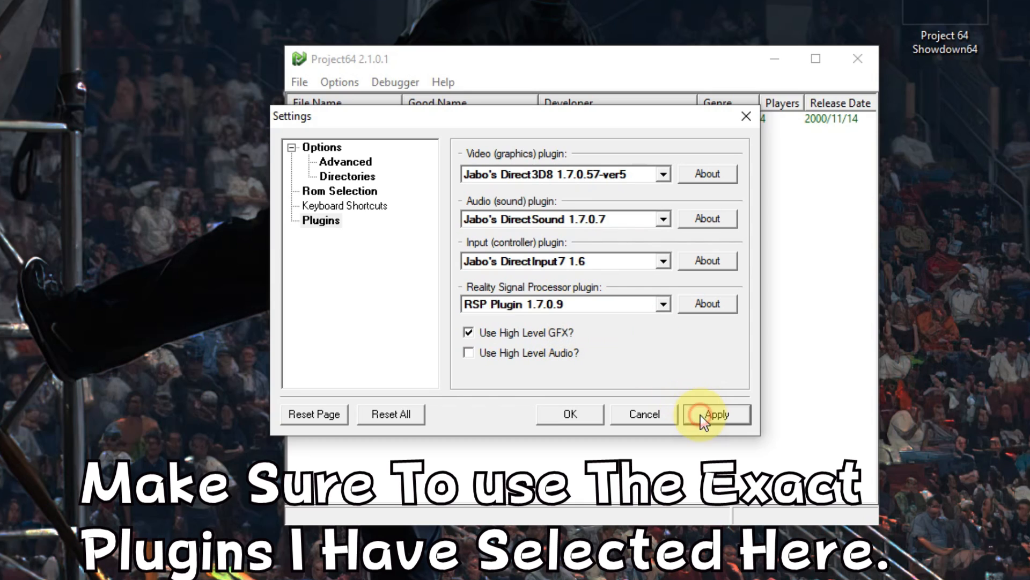
pyautogui.click(593, 420)
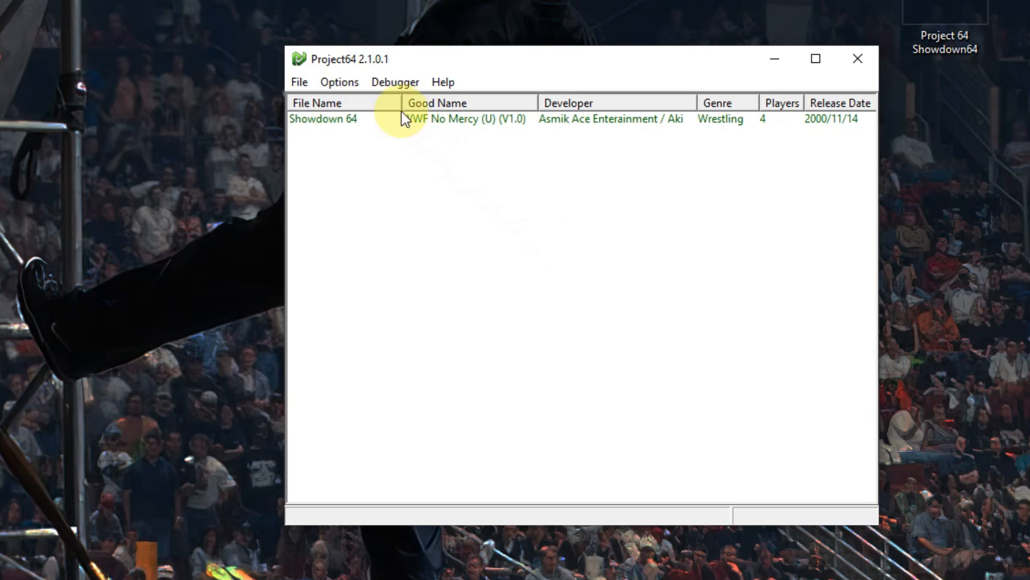
# Step: Check the controller plugin's device and button mappings for Player 1 and Player 2, and accept the configuration
pyautogui.click(339, 82)
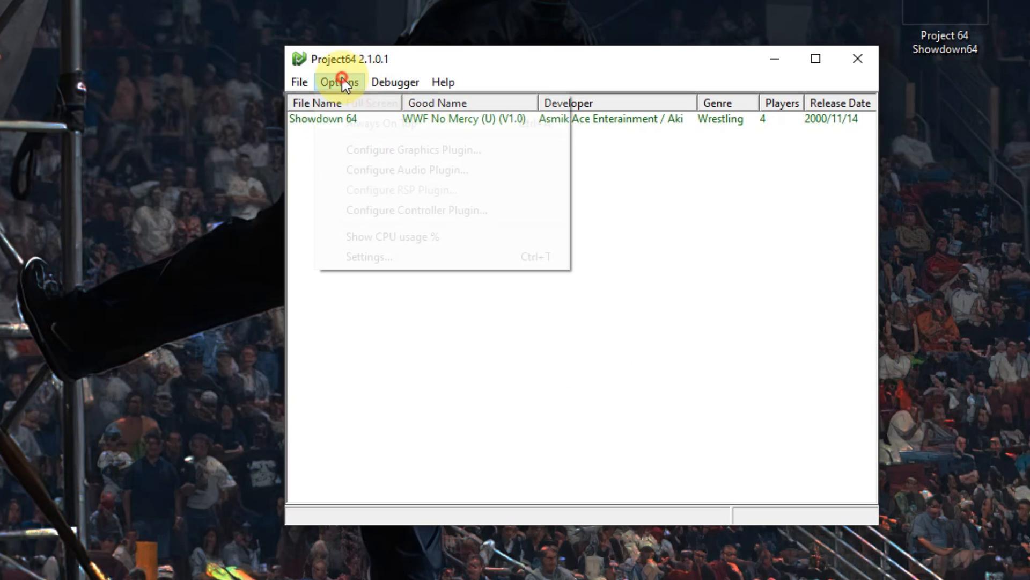
pyautogui.click(391, 214)
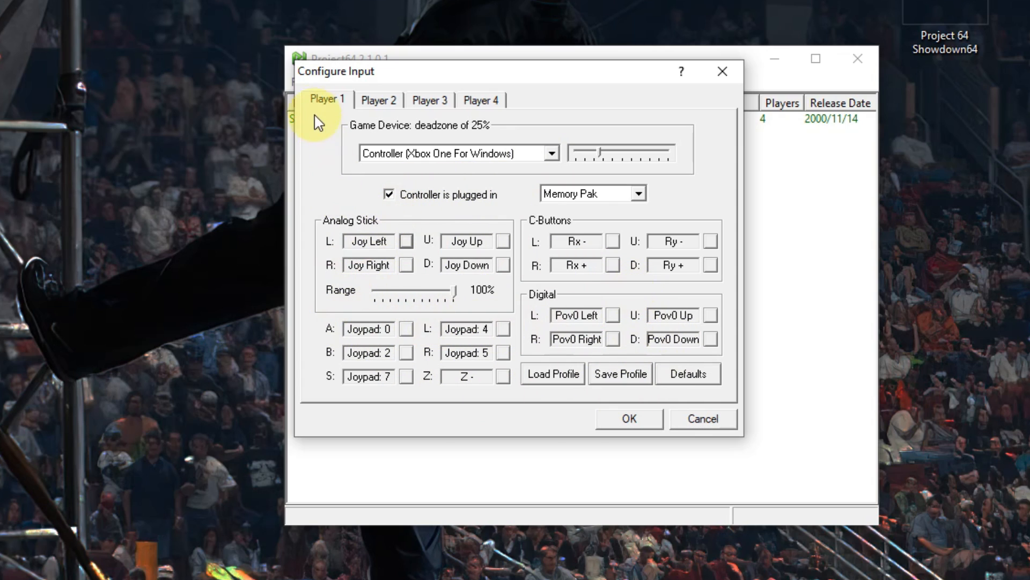
pyautogui.click(379, 102)
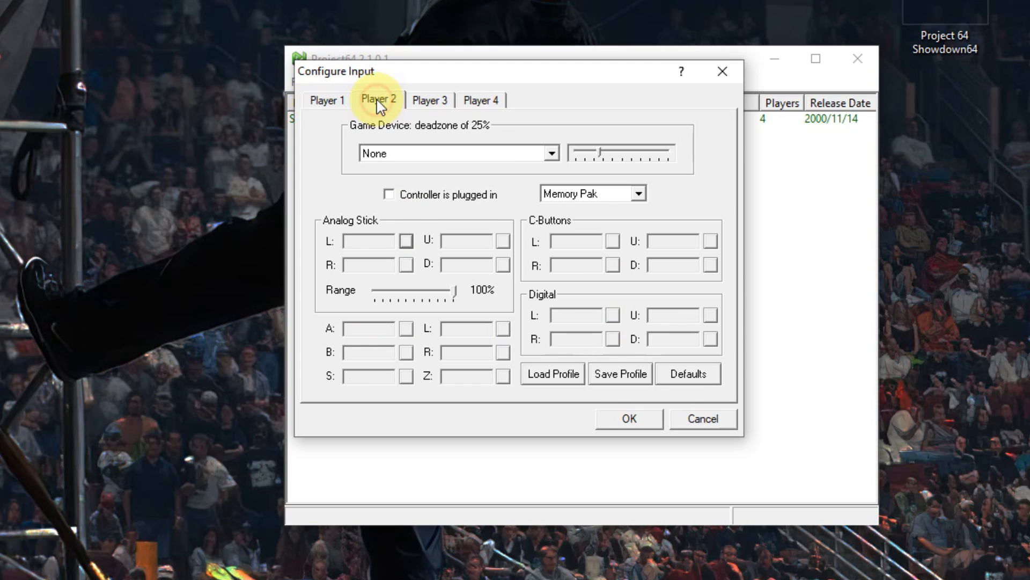
pyautogui.click(331, 101)
pyautogui.click(630, 420)
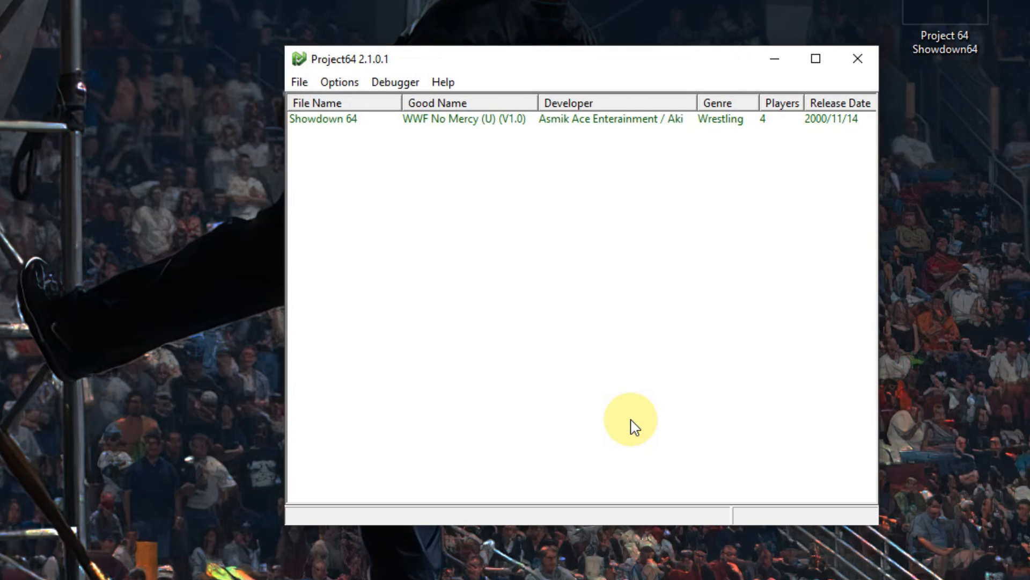
# Step: Check which cheat groups are enabled for the Showdown 64 game and close the cheats list
pyautogui.rightClick(342, 122)
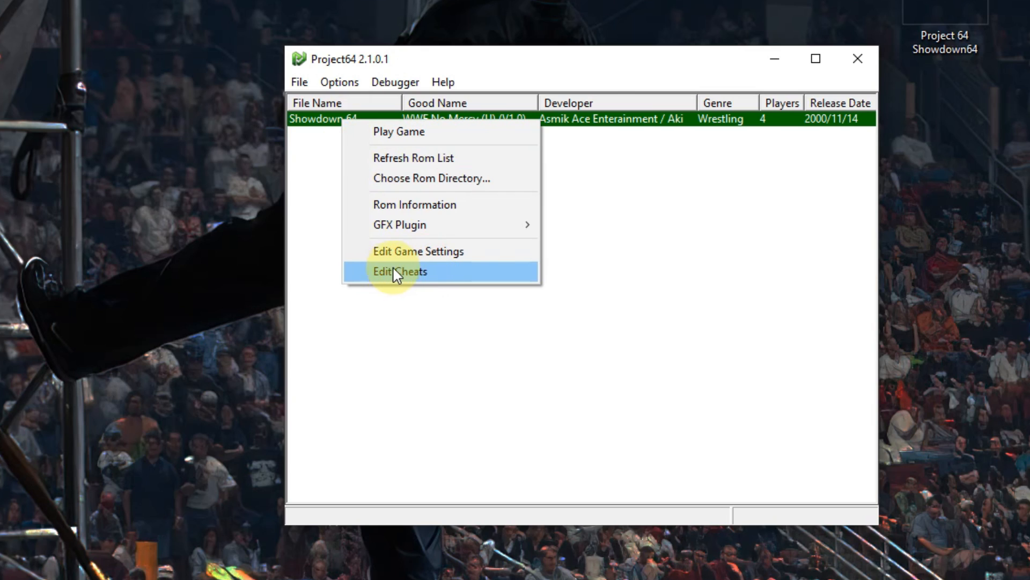
pyautogui.click(421, 273)
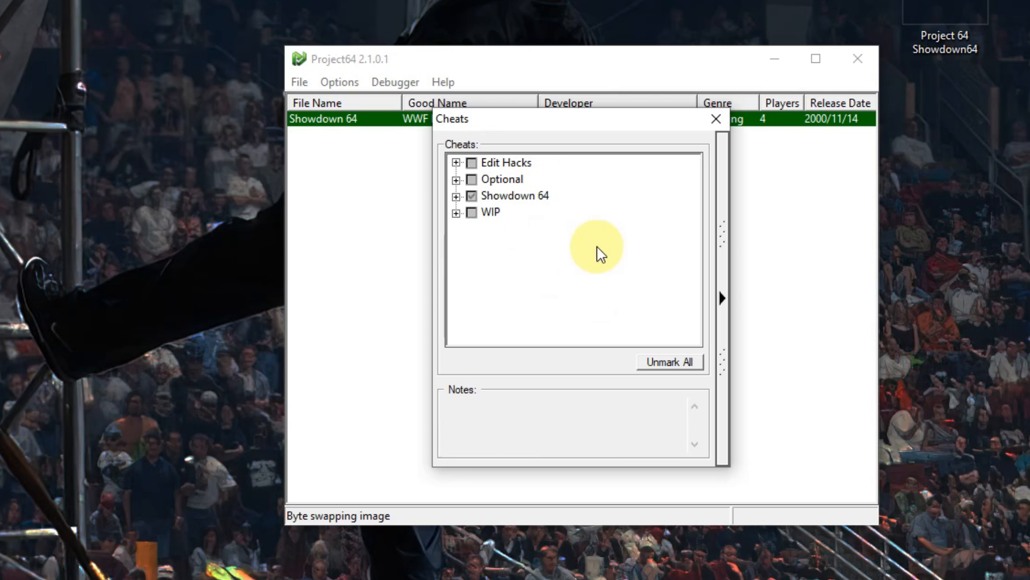
pyautogui.click(716, 119)
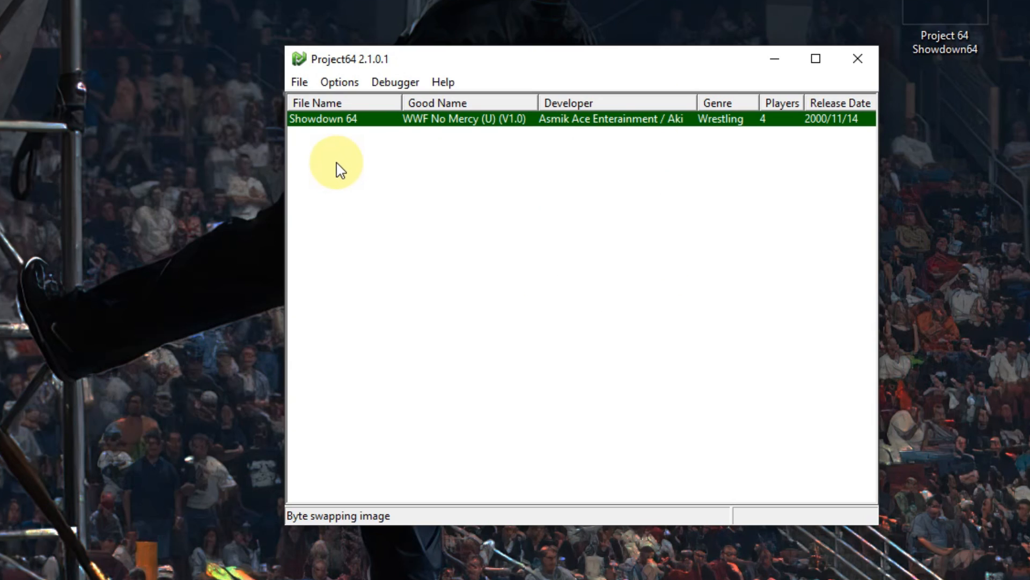
# Step: Launch the Showdown 64 game from the ROM list and start it from its title screen
pyautogui.doubleClick(331, 122)
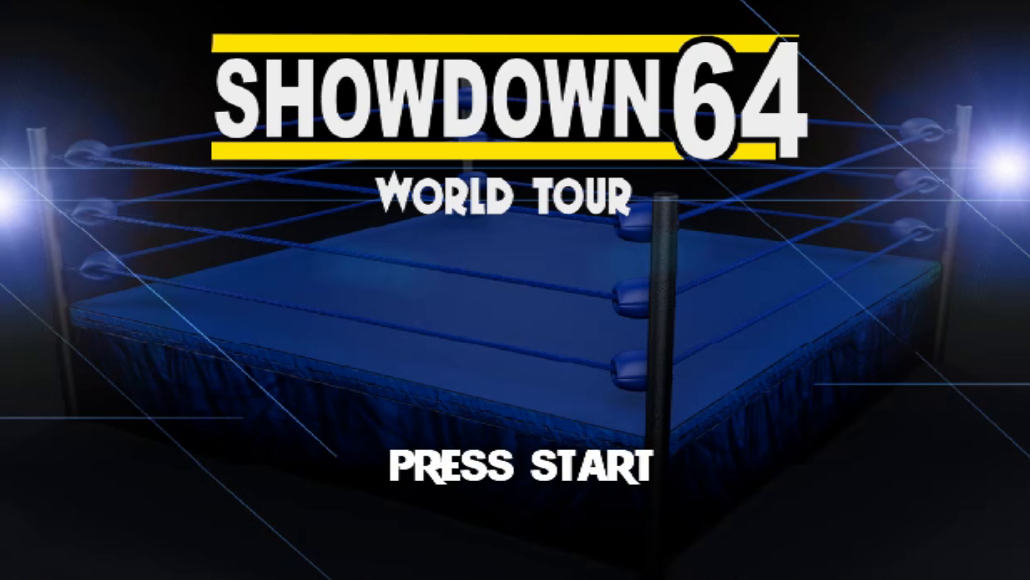
pyautogui.press('Return')
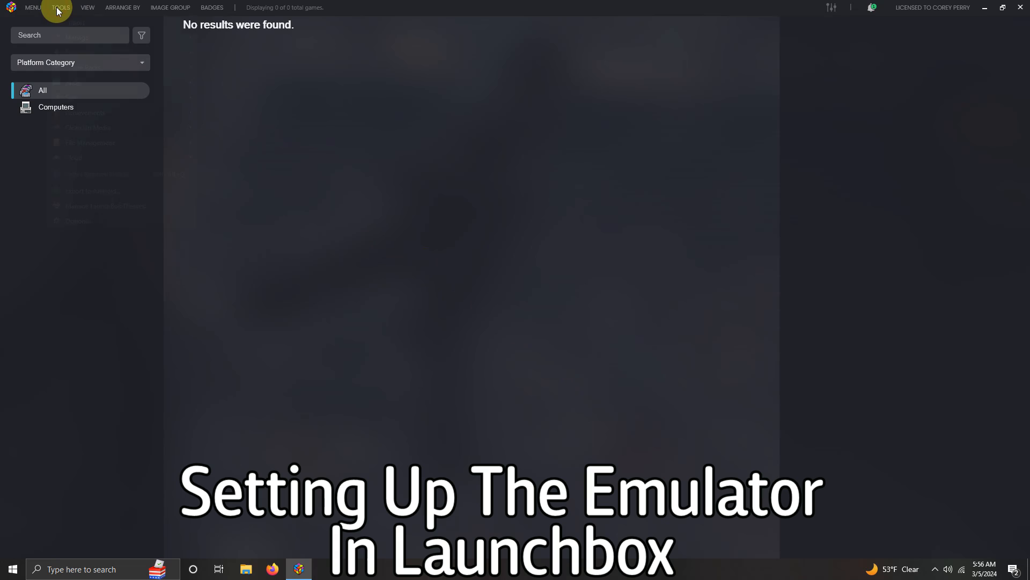
# Step: Switch to LaunchBox and add a new emulator named Project 64 Showdown 64
pyautogui.click(62, 11)
pyautogui.moveTo(137, 37)
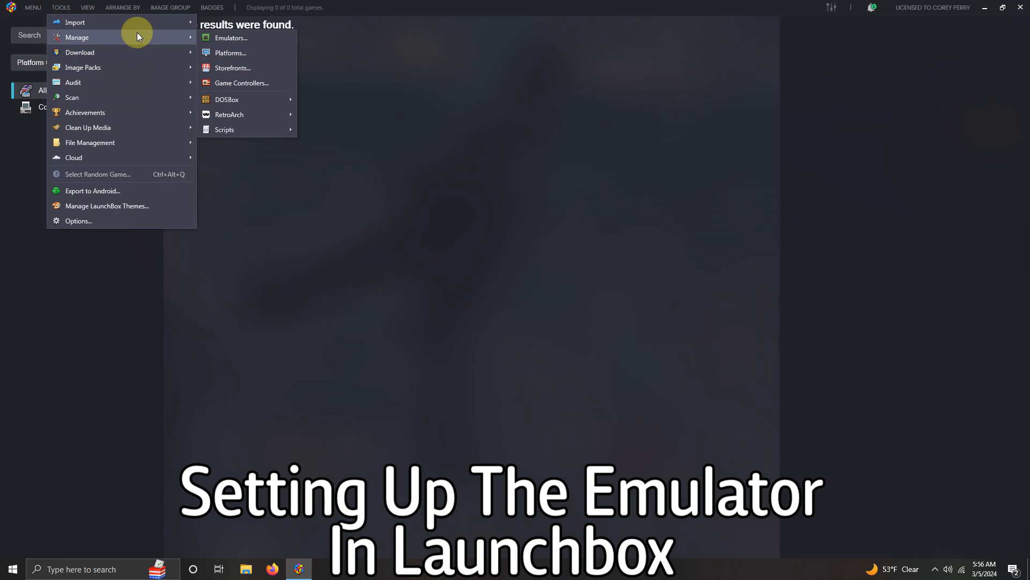
pyautogui.click(231, 38)
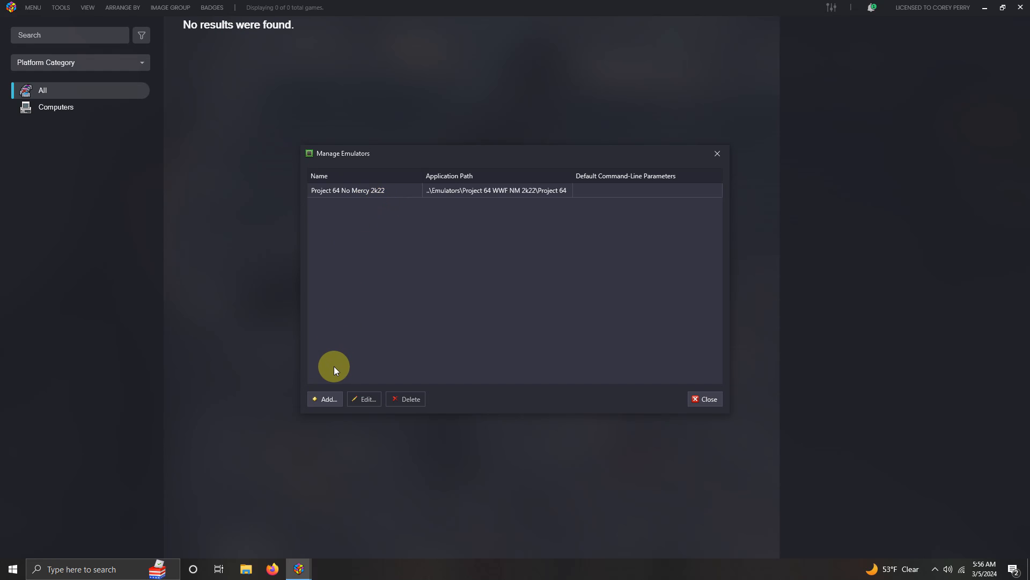
pyautogui.click(334, 402)
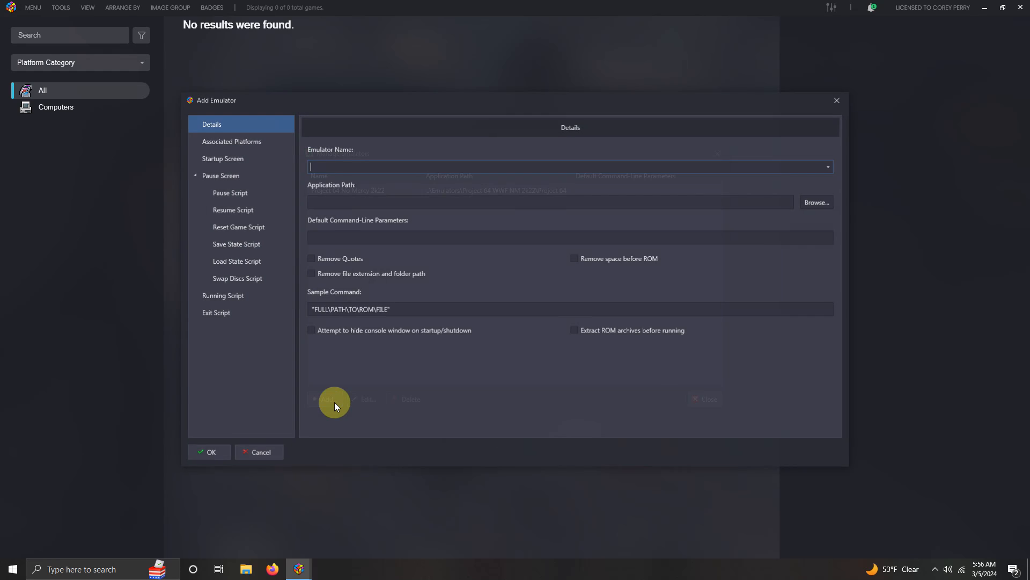
pyautogui.click(713, 168)
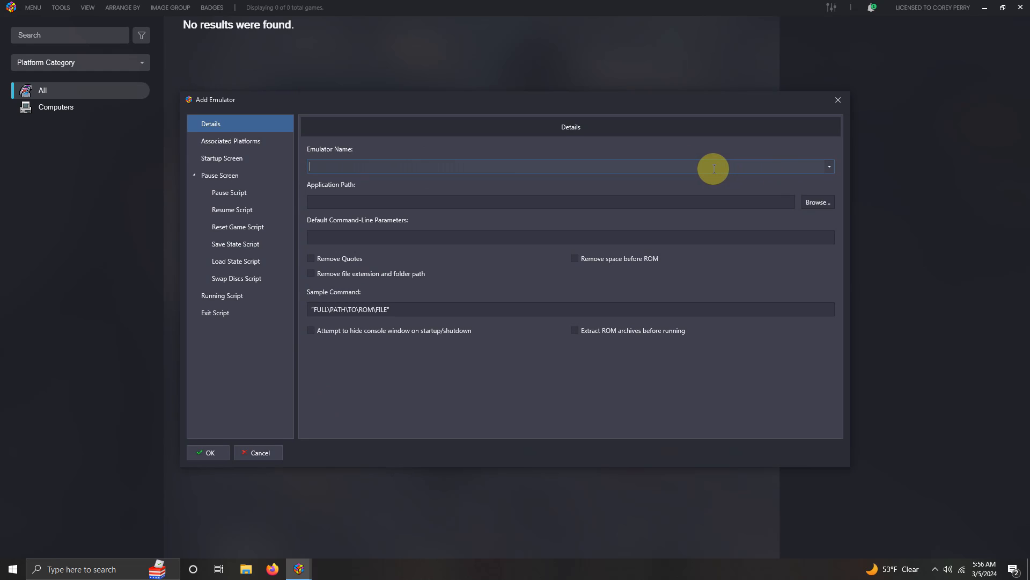
pyautogui.write('Project 64 Showdown 64')
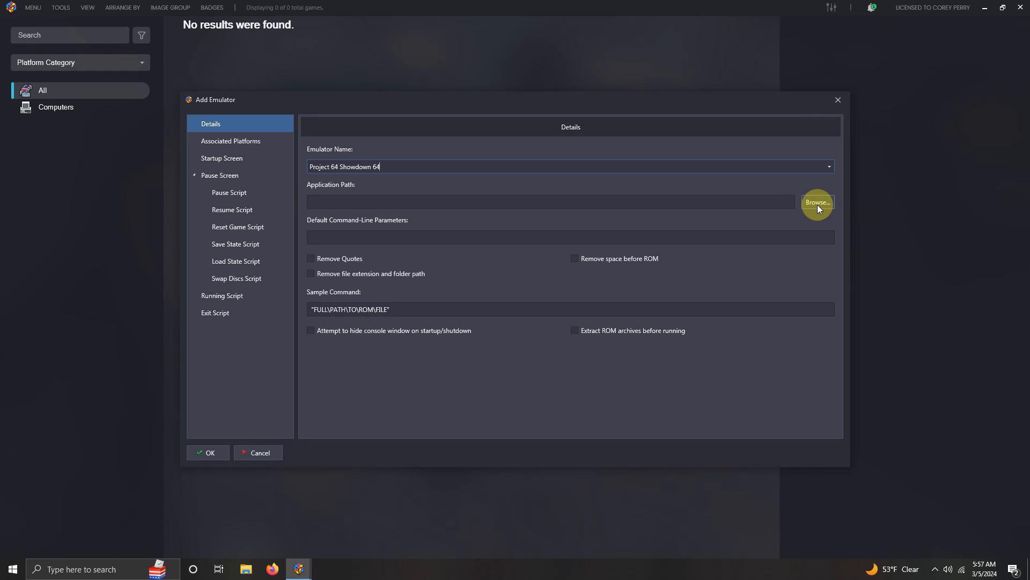
# Step: Set the new emulator's application path to Project64.exe in the Arcade\Emulators\Project 64 Showdown64 folder on the desktop
pyautogui.click(817, 203)
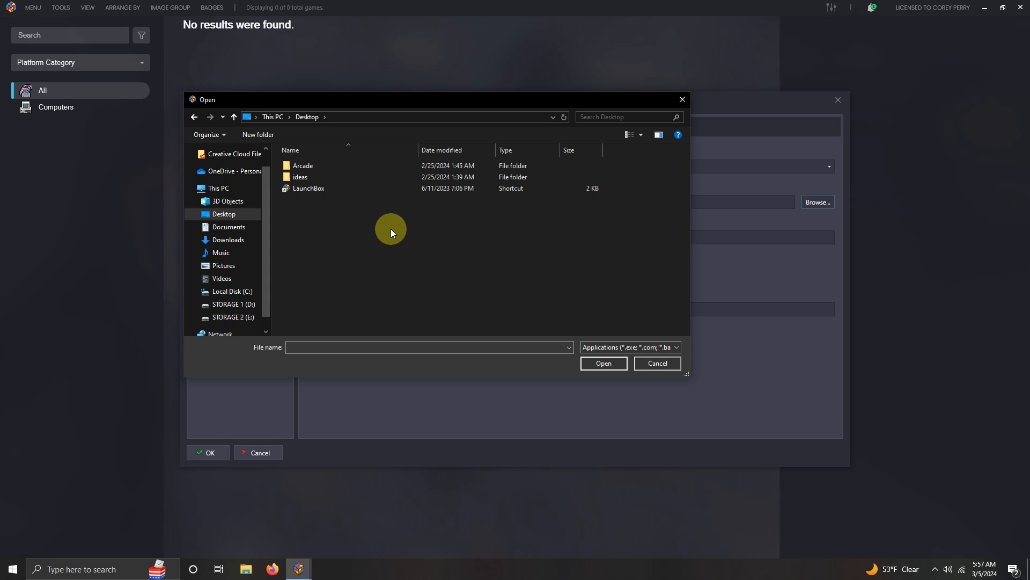
pyautogui.doubleClick(313, 166)
pyautogui.doubleClick(313, 167)
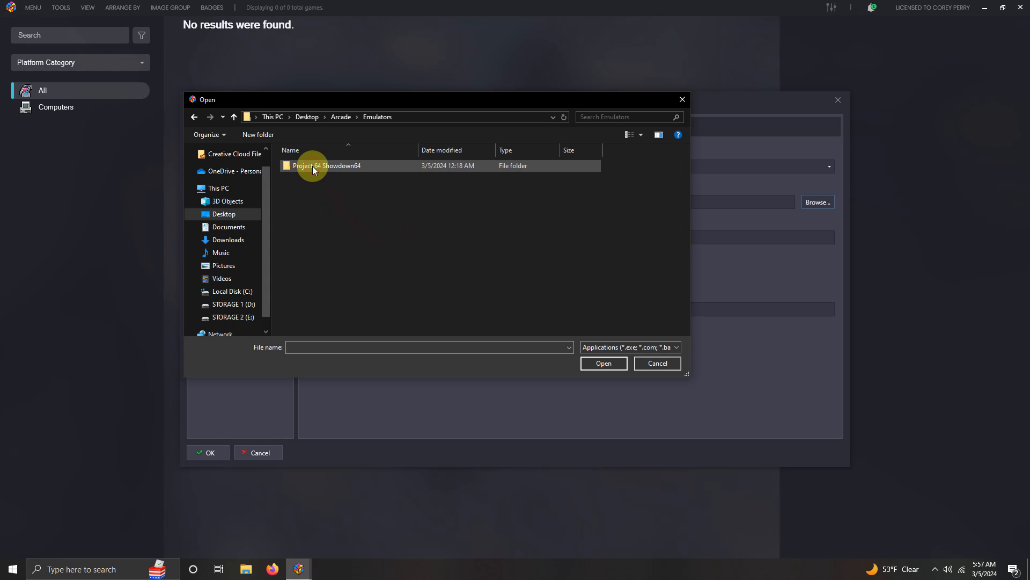
pyautogui.doubleClick(348, 165)
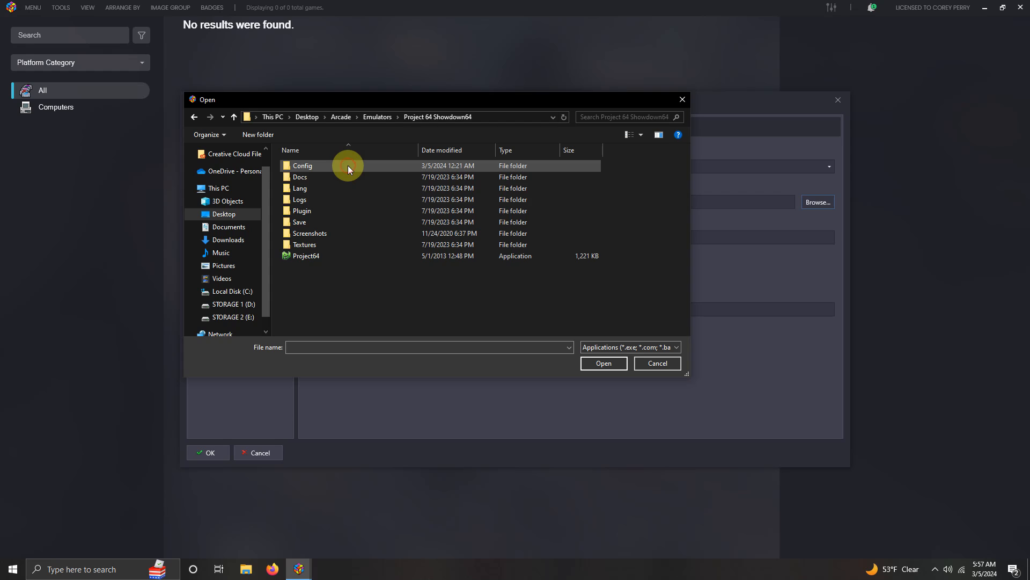
pyautogui.doubleClick(314, 257)
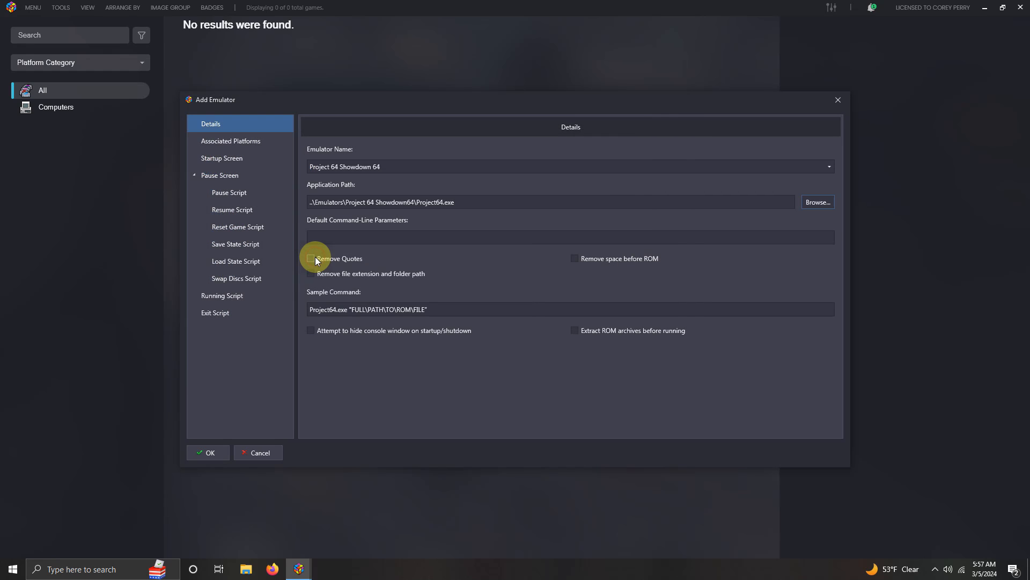
# Step: Associate the emulator with the Nintendo 64 platform, save it and close the emulator manager
pyautogui.click(262, 140)
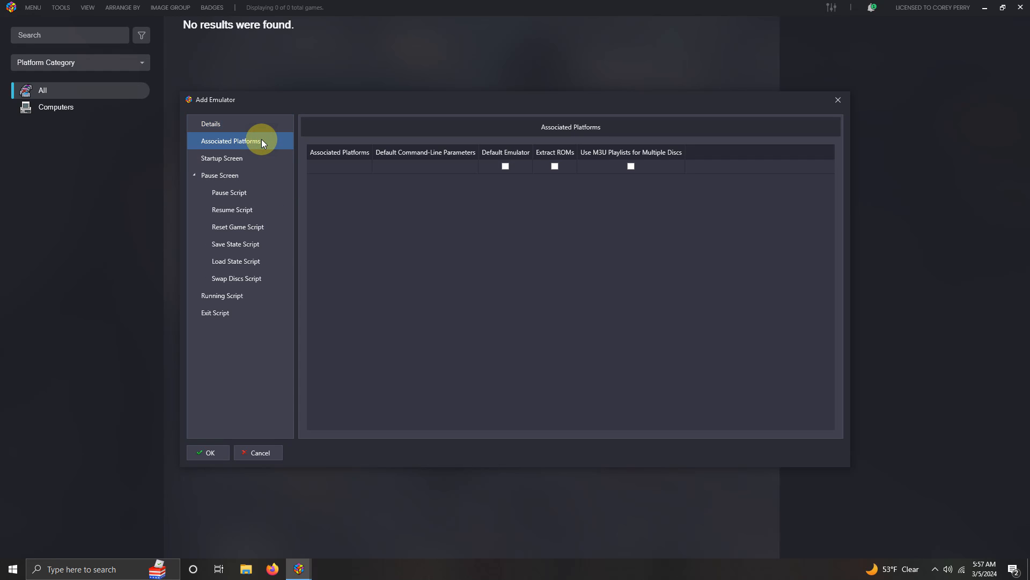
pyautogui.click(329, 166)
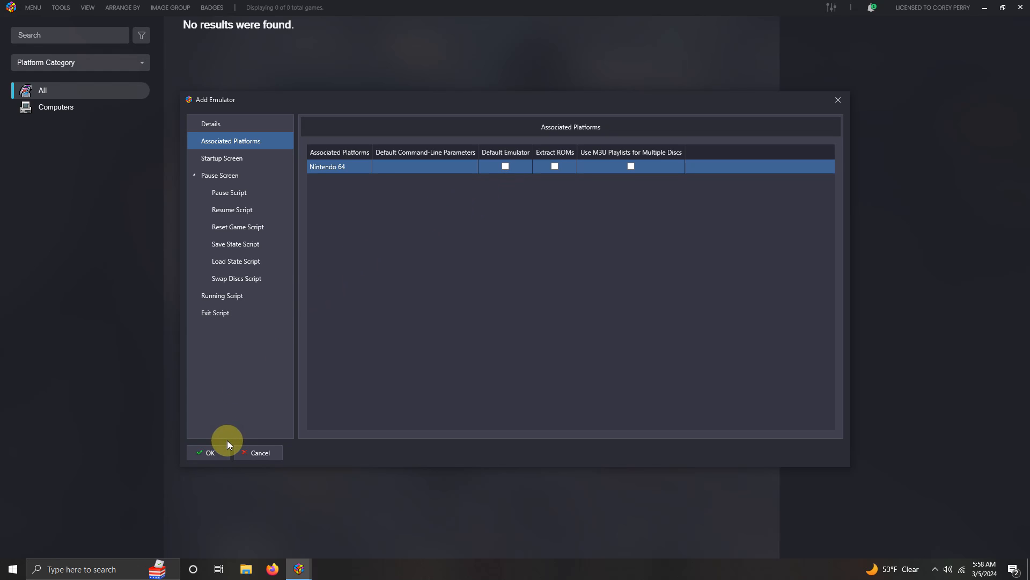
pyautogui.click(214, 452)
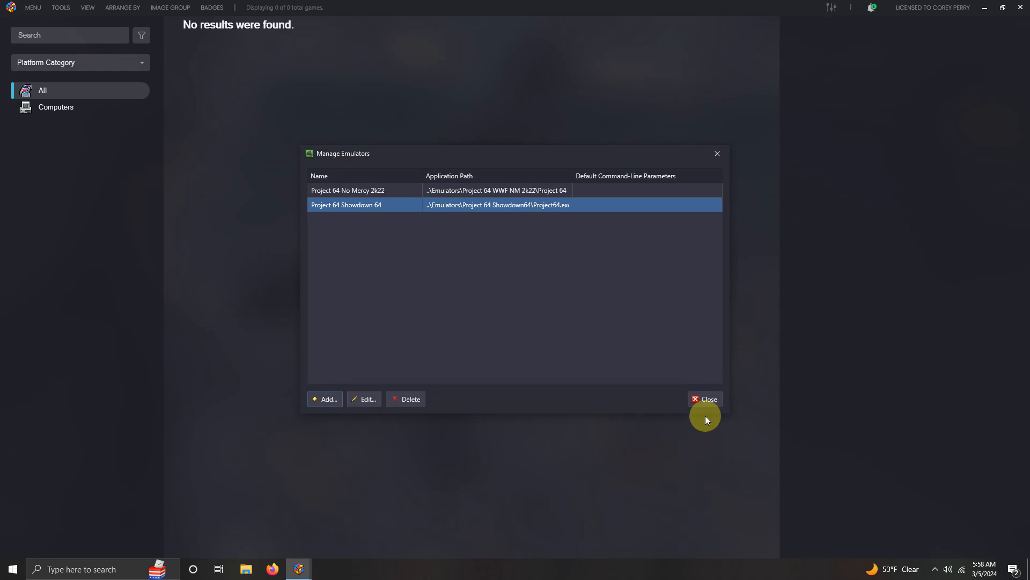
pyautogui.click(706, 400)
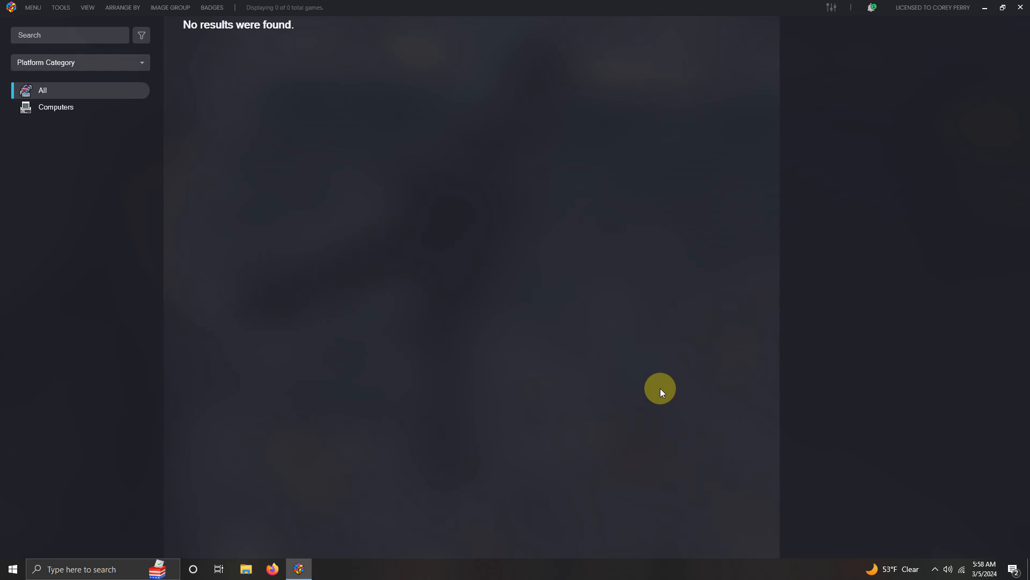
# Step: Start a ROM files import and add Showdown 64.z64 from the Arcade\Emulators\Project 64 Showdown64 folder on the desktop
pyautogui.click(61, 7)
pyautogui.moveTo(185, 23)
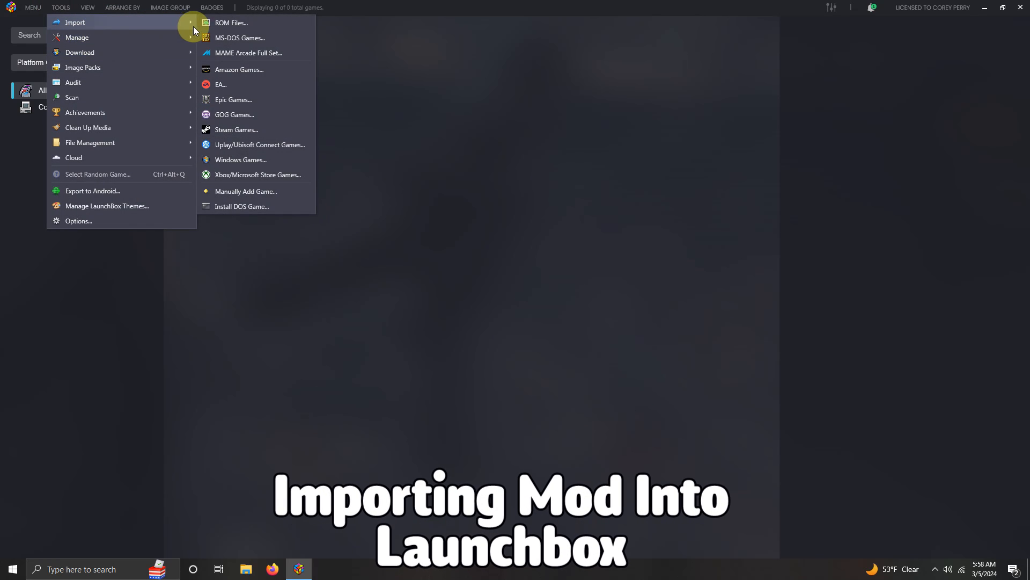
pyautogui.click(228, 24)
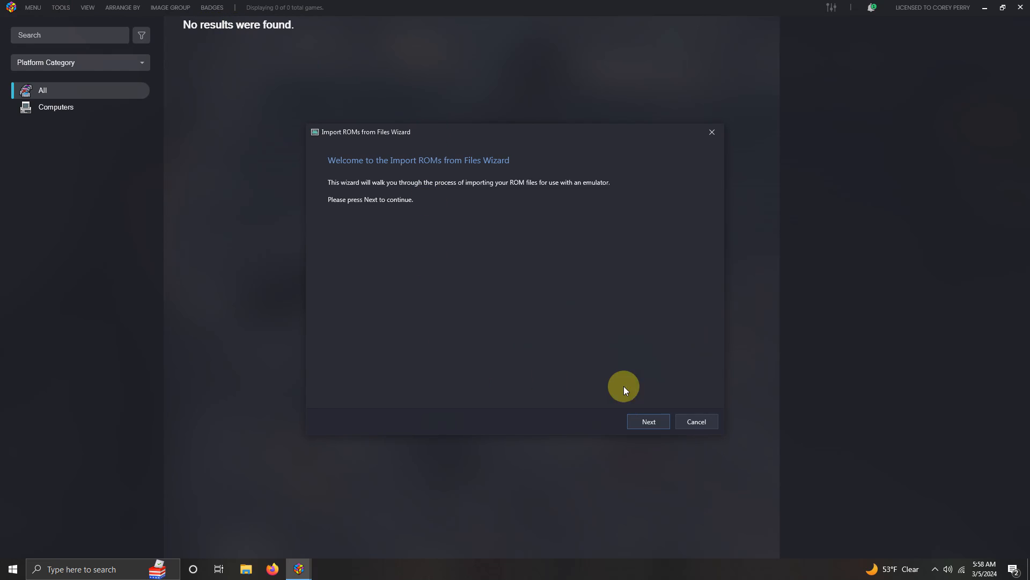
pyautogui.click(652, 422)
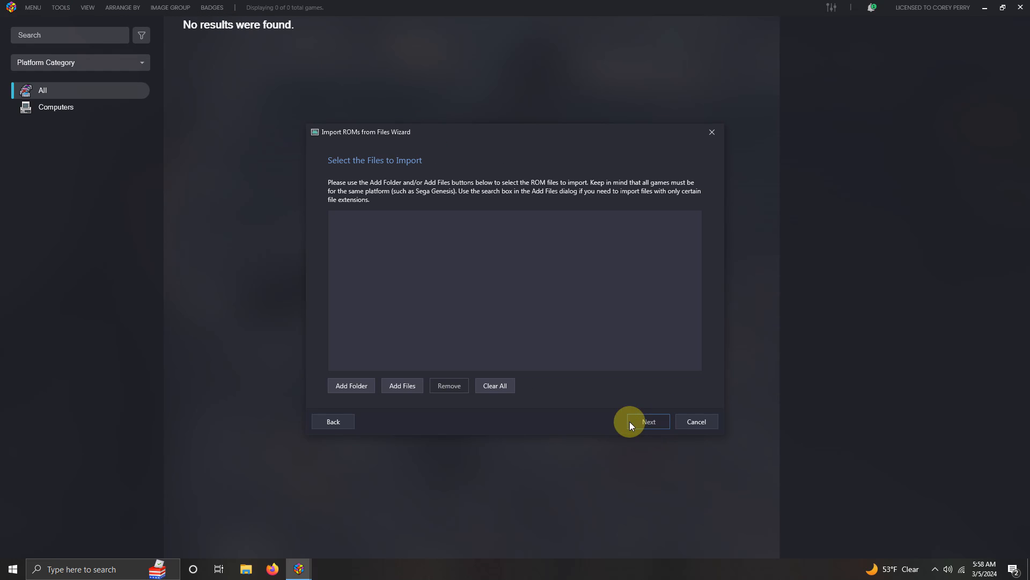
pyautogui.click(400, 385)
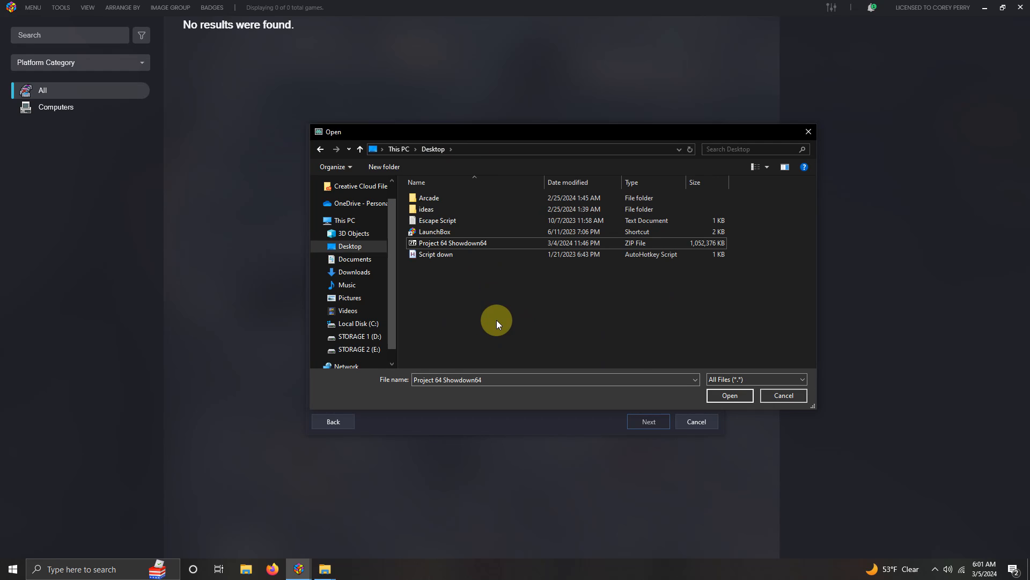
pyautogui.doubleClick(436, 197)
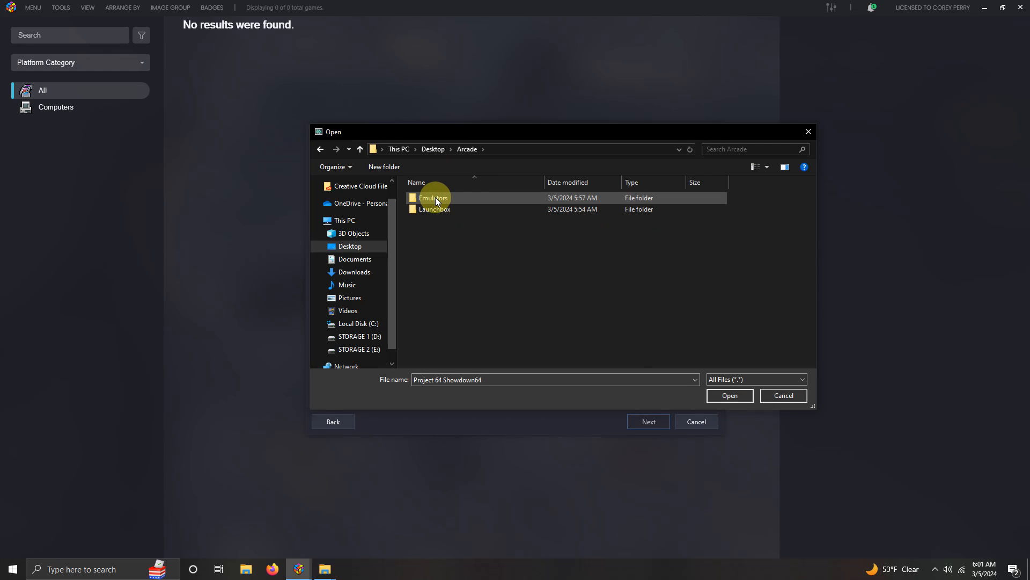
pyautogui.doubleClick(436, 199)
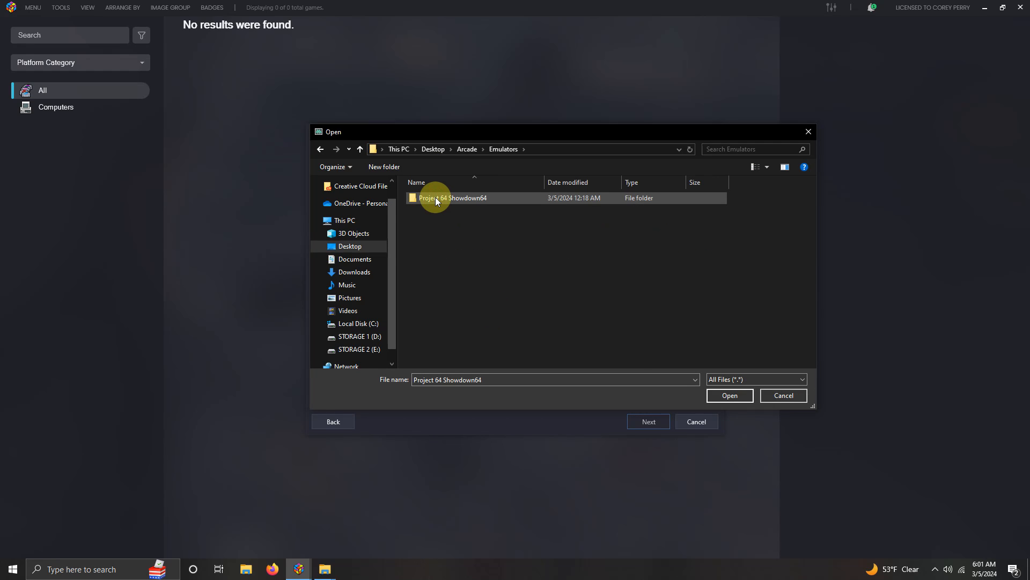
pyautogui.doubleClick(436, 198)
pyautogui.scroll(-1, 451, 236)
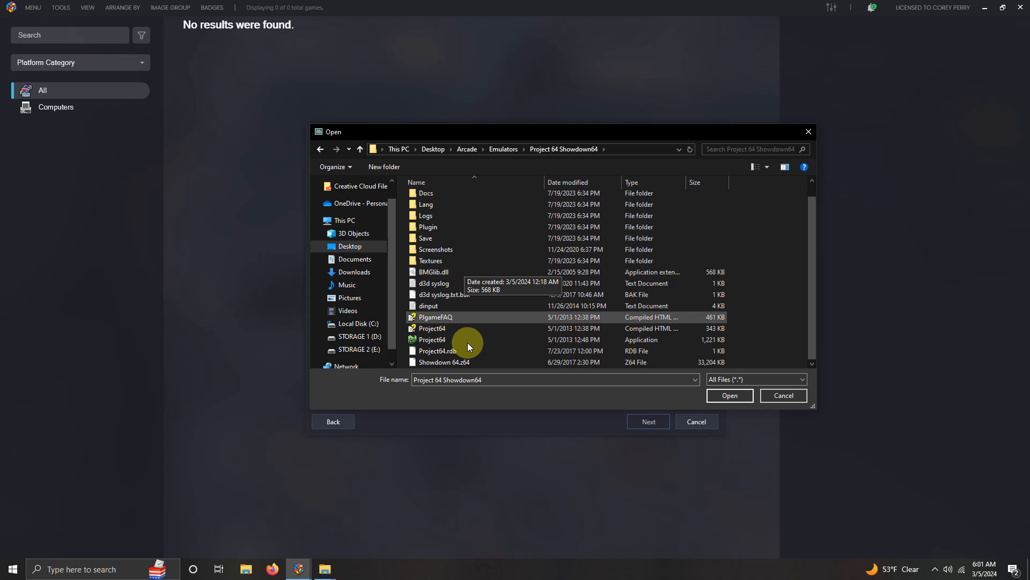
pyautogui.doubleClick(447, 363)
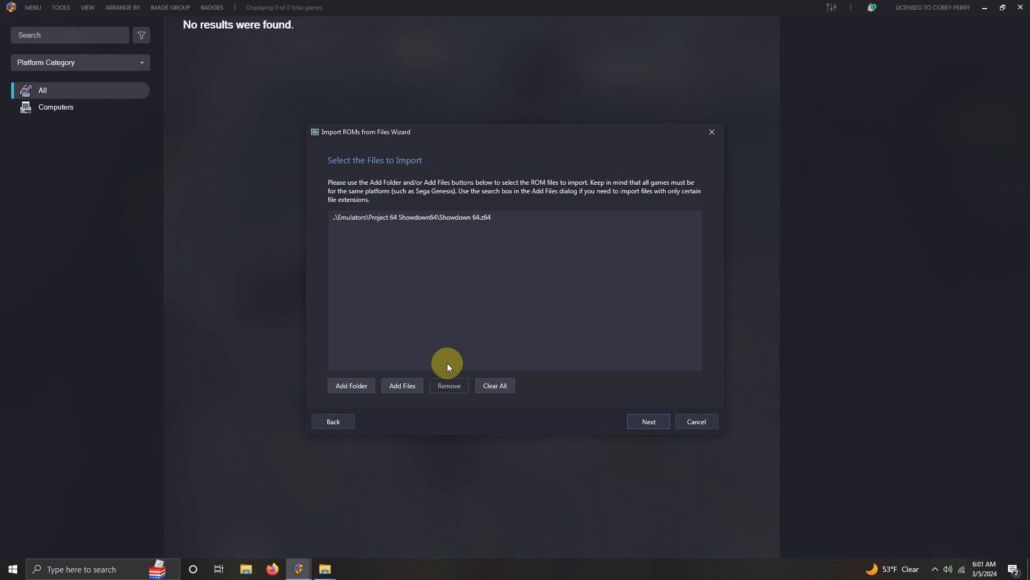
pyautogui.click(636, 418)
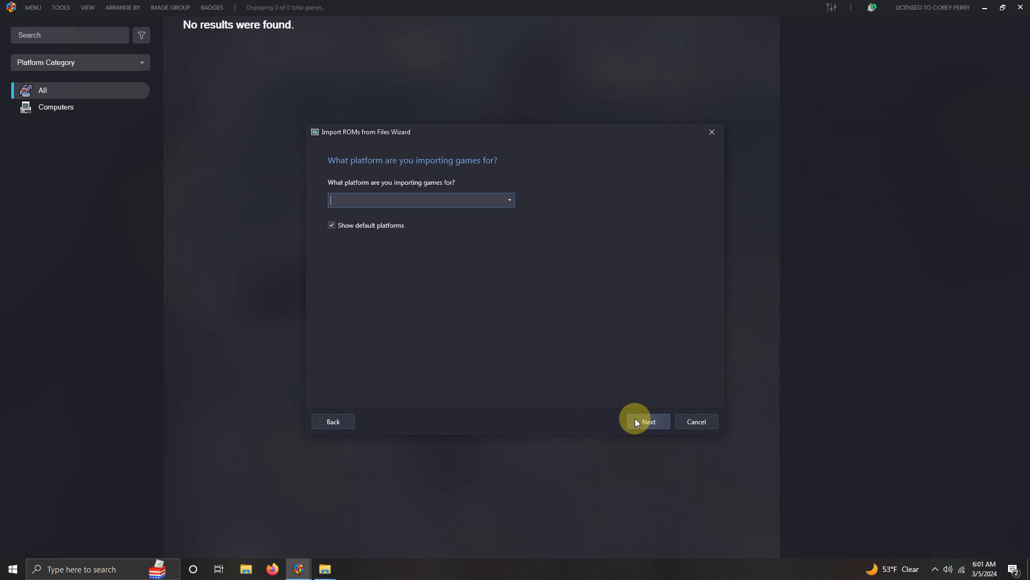
# Step: Choose Nintendo 64 as the platform for the imported game
pyautogui.click(511, 197)
pyautogui.moveTo(509, 229); pyautogui.dragTo(508, 240)
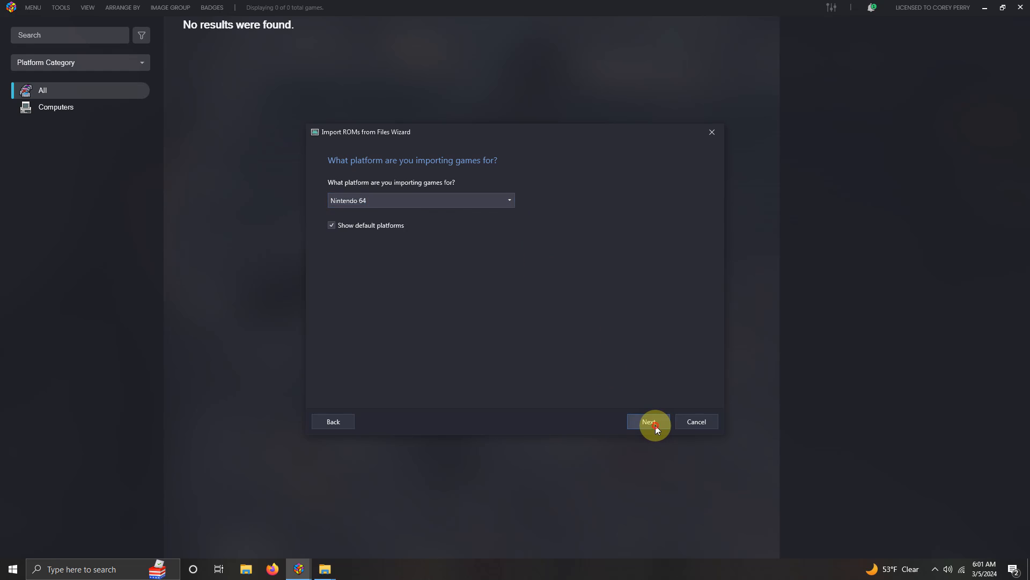
pyautogui.click(655, 425)
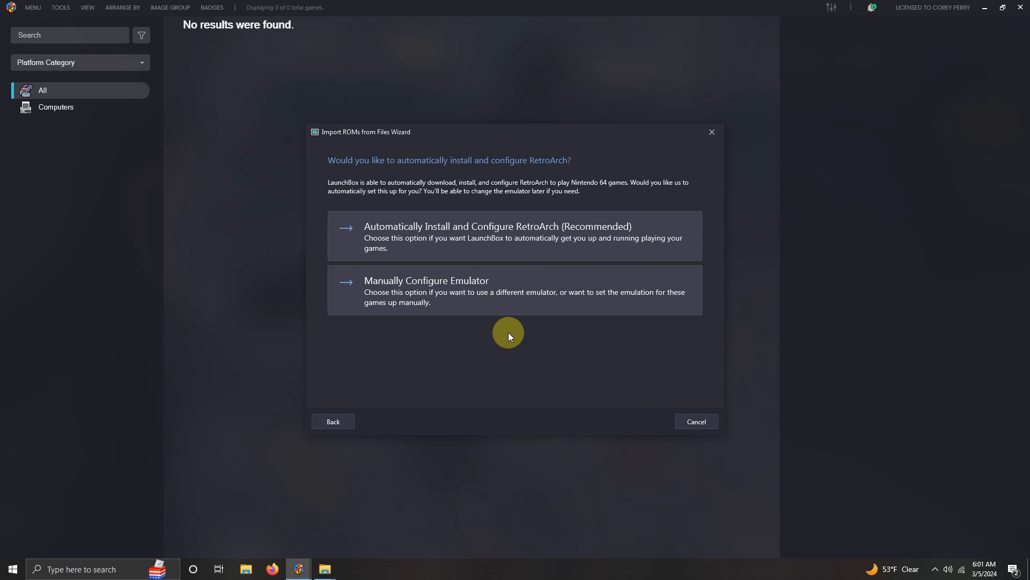
# Step: Opt to configure the emulator manually and assign Project 64 Showdown 64 to the import
pyautogui.click(508, 285)
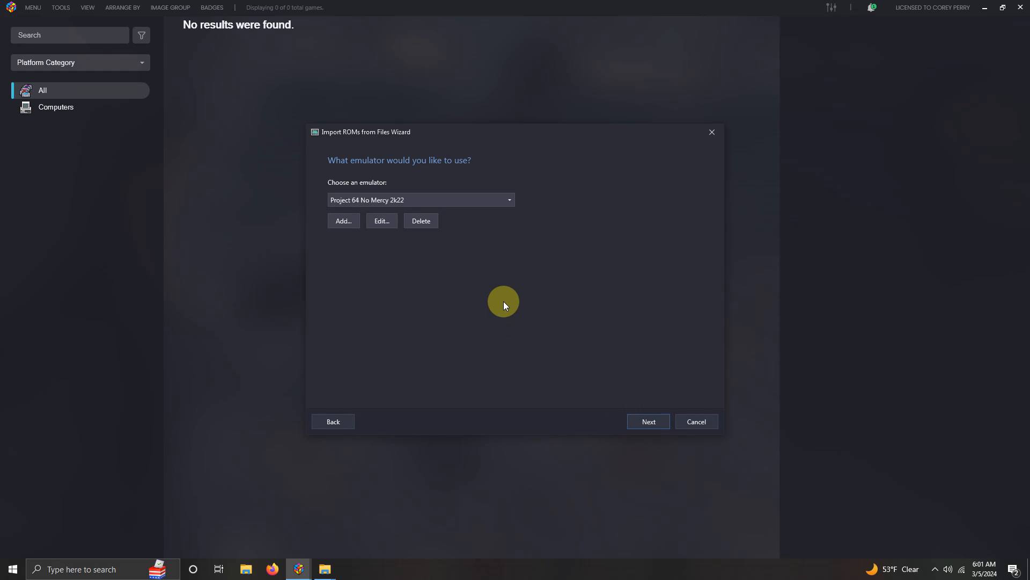
pyautogui.click(509, 200)
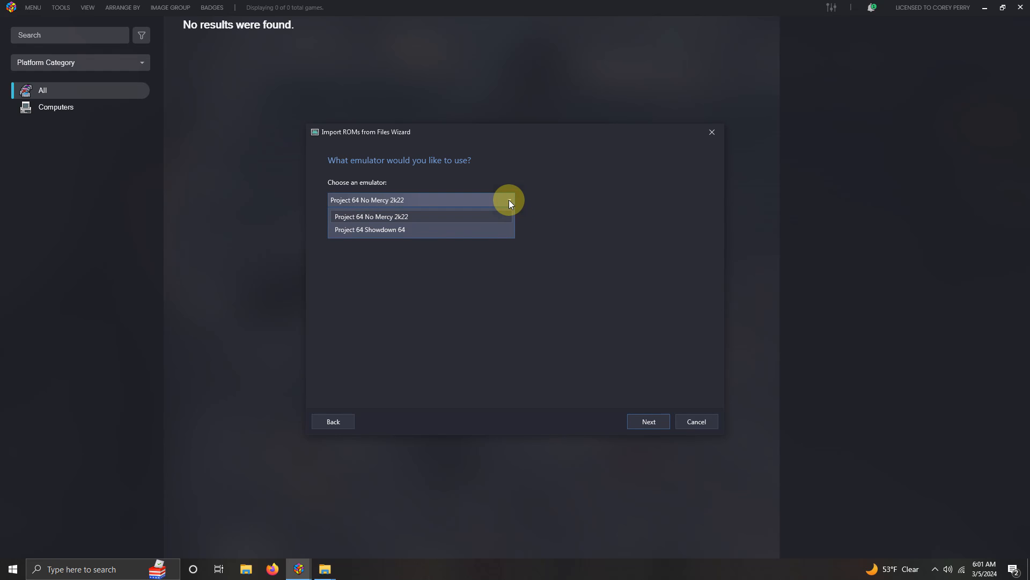
pyautogui.click(498, 230)
pyautogui.click(649, 421)
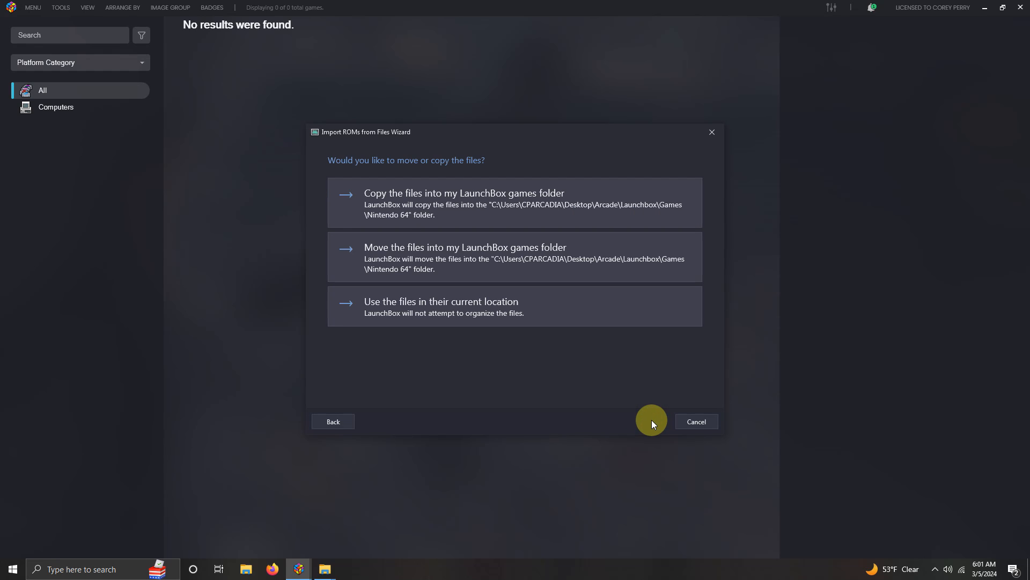
# Step: Keep the game file in its current location, accept the remaining default import options and finish importing Showdown 64
pyautogui.click(501, 302)
pyautogui.click(648, 420)
pyautogui.click(647, 419)
pyautogui.click(647, 420)
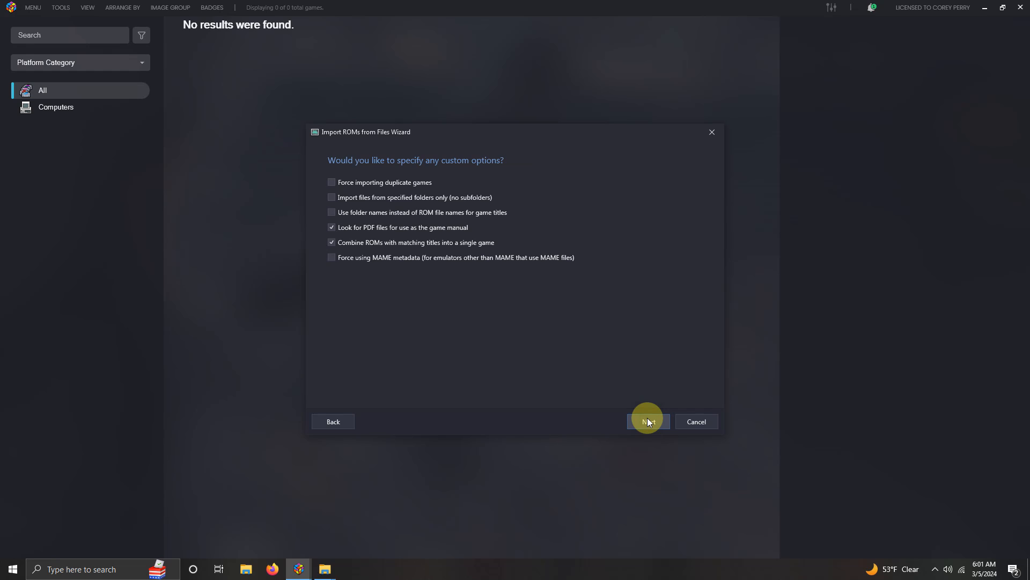
pyautogui.click(648, 420)
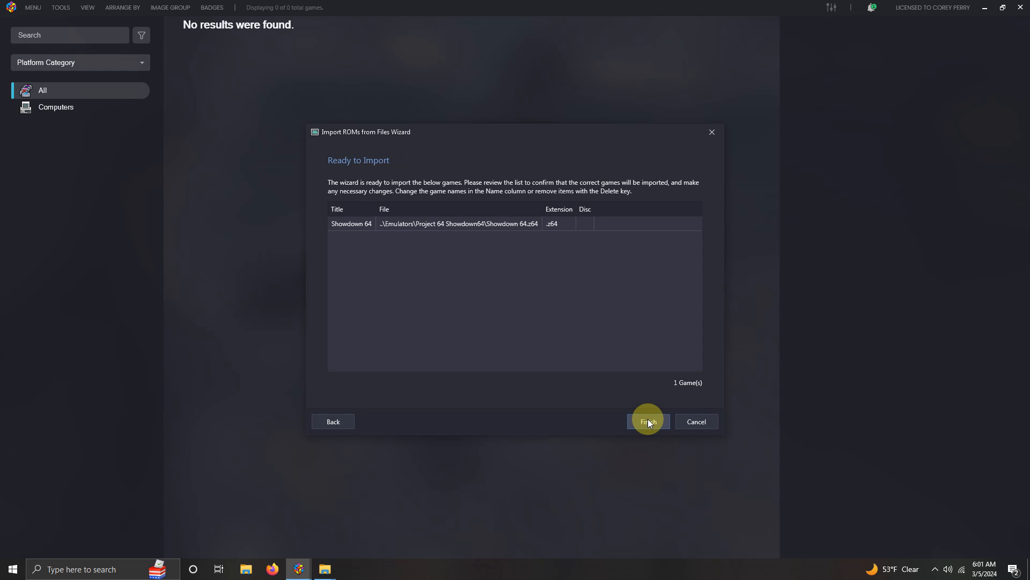
pyautogui.click(648, 421)
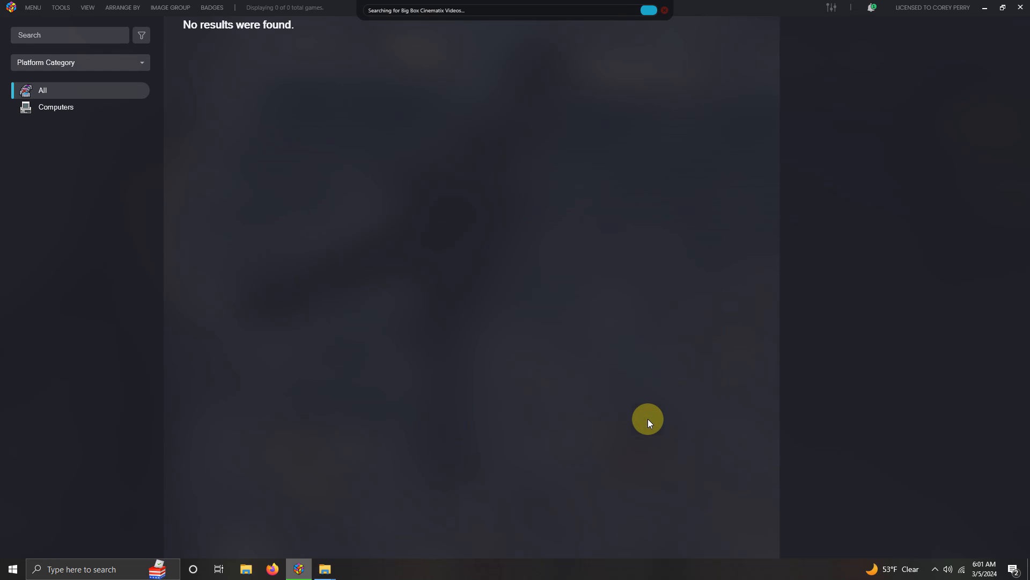